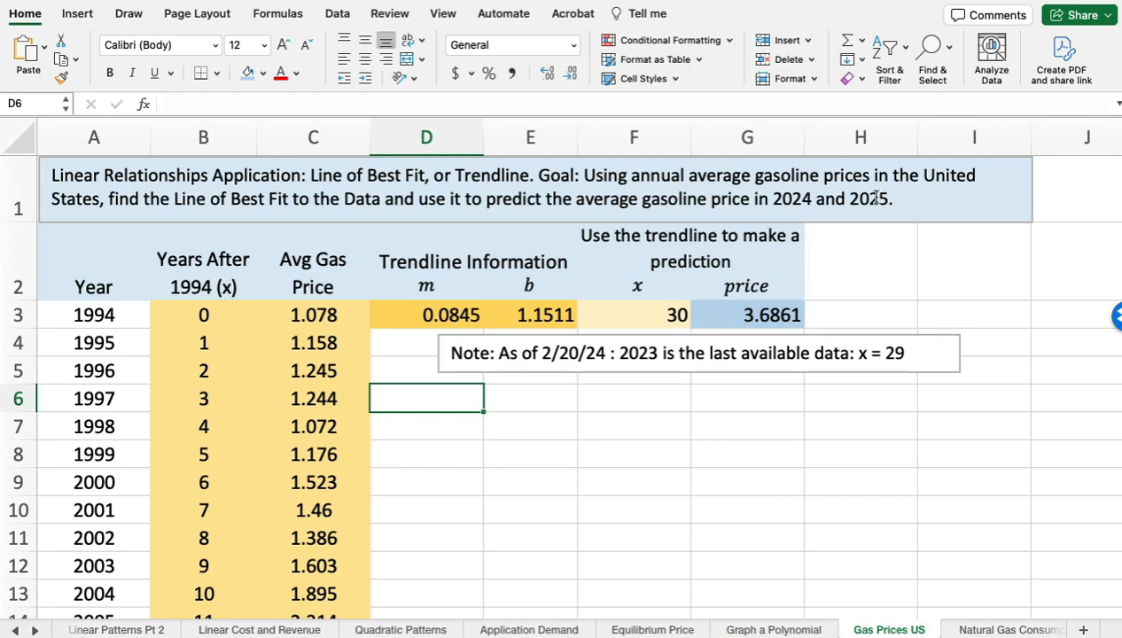
# Review the yearly gas price data through the 2023 row and compare it with the EIA source table picture
pyautogui.scroll(-10, 595, 548)
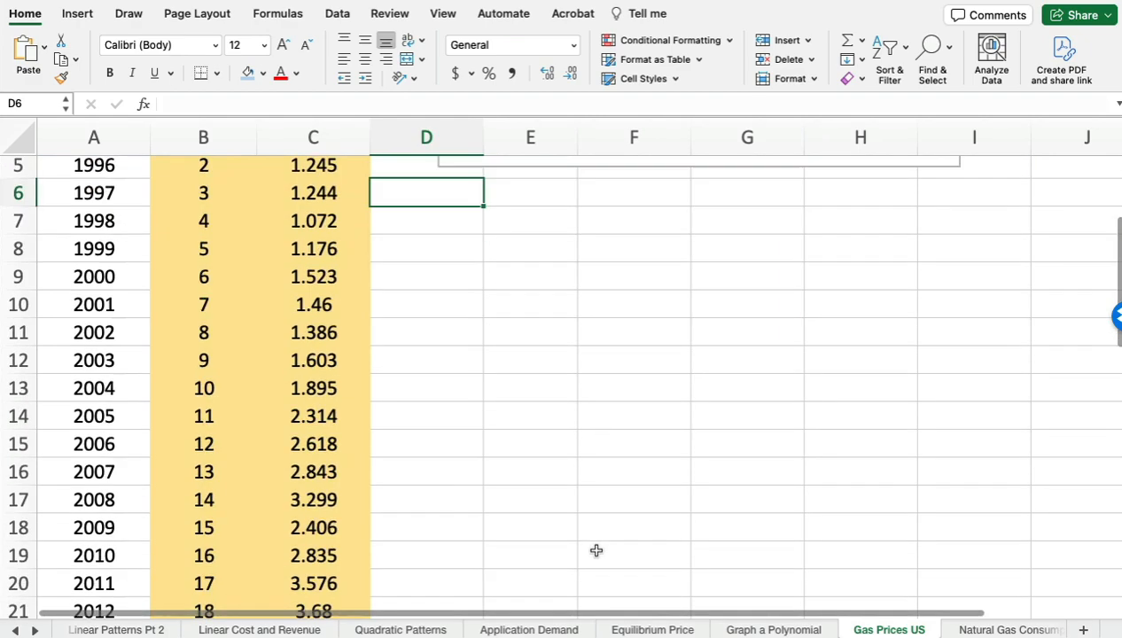
pyautogui.scroll(-4, 596, 549)
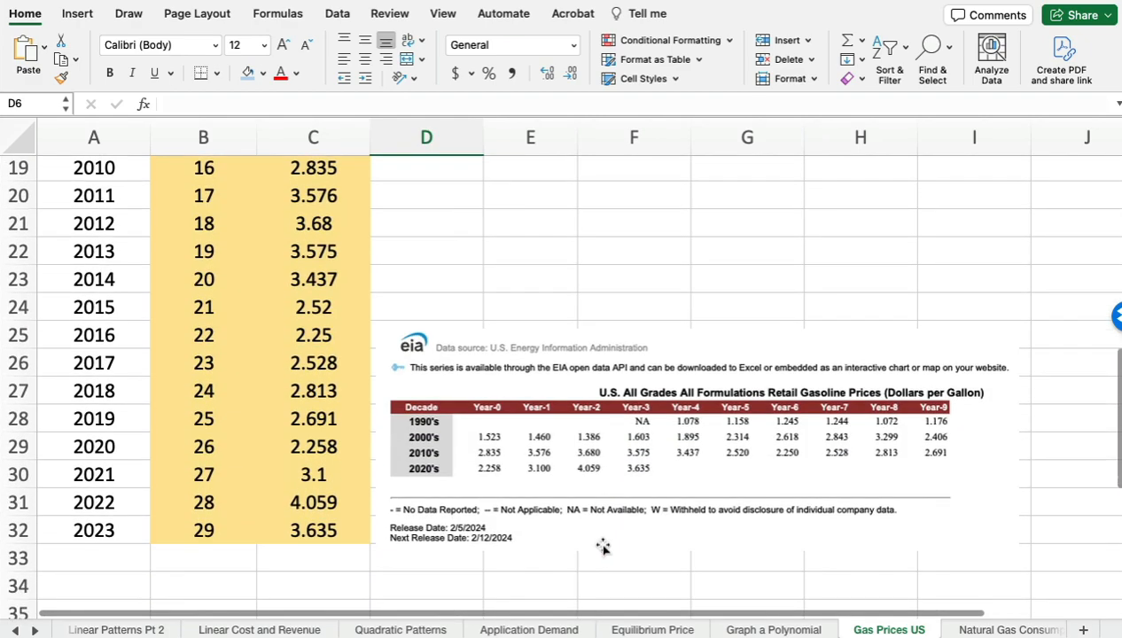
pyautogui.click(657, 417)
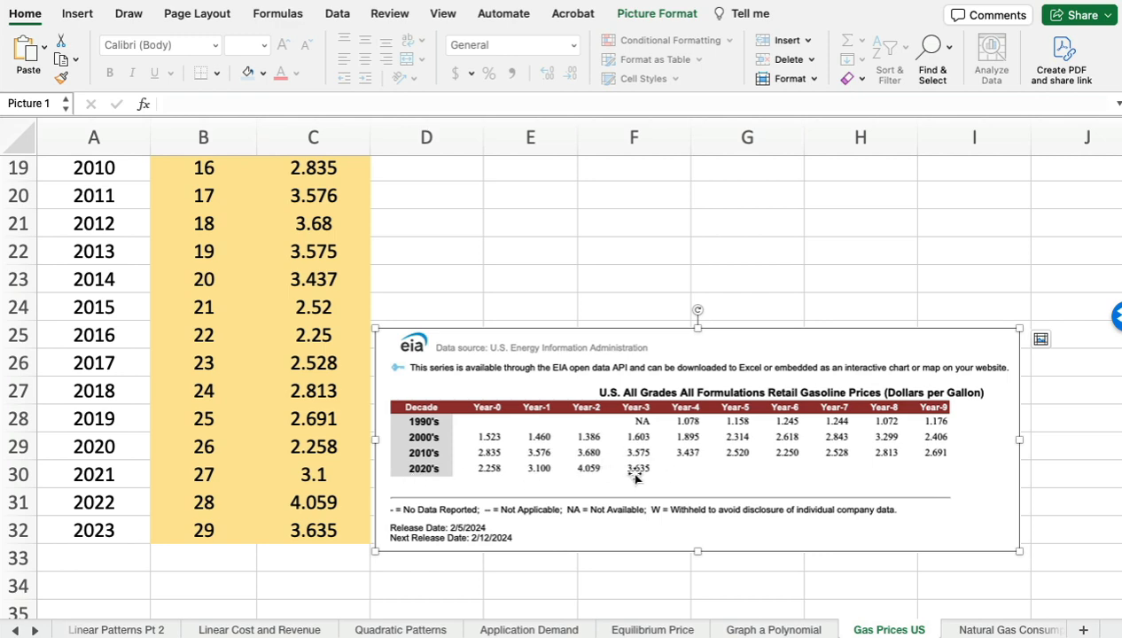
pyautogui.moveTo(70, 531); pyautogui.dragTo(285, 529)
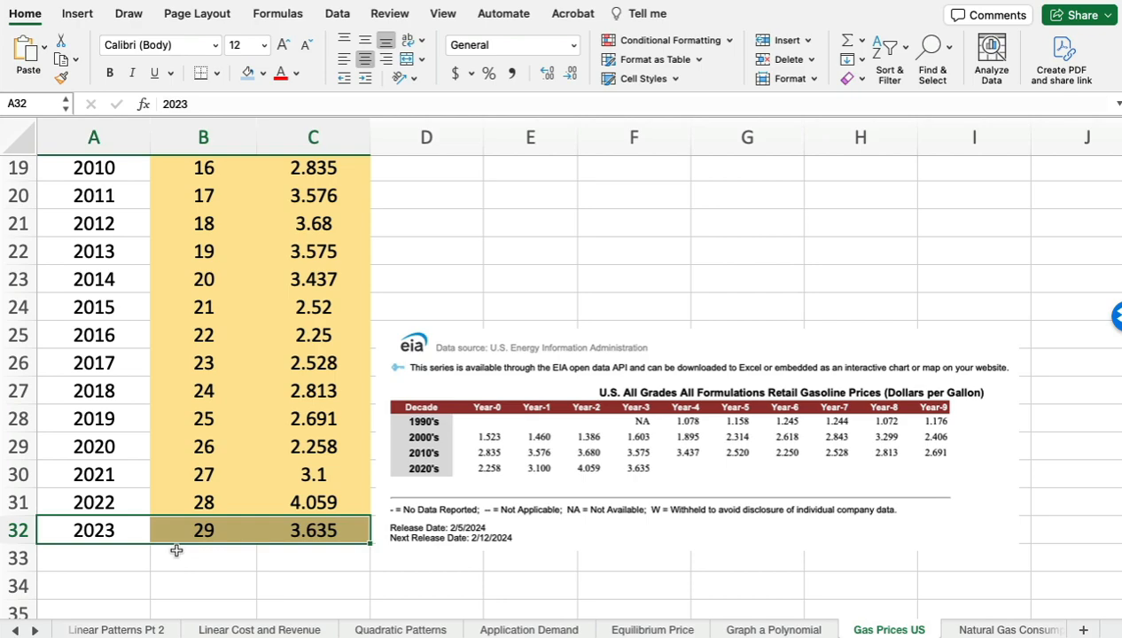
pyautogui.scroll(10, 176, 550)
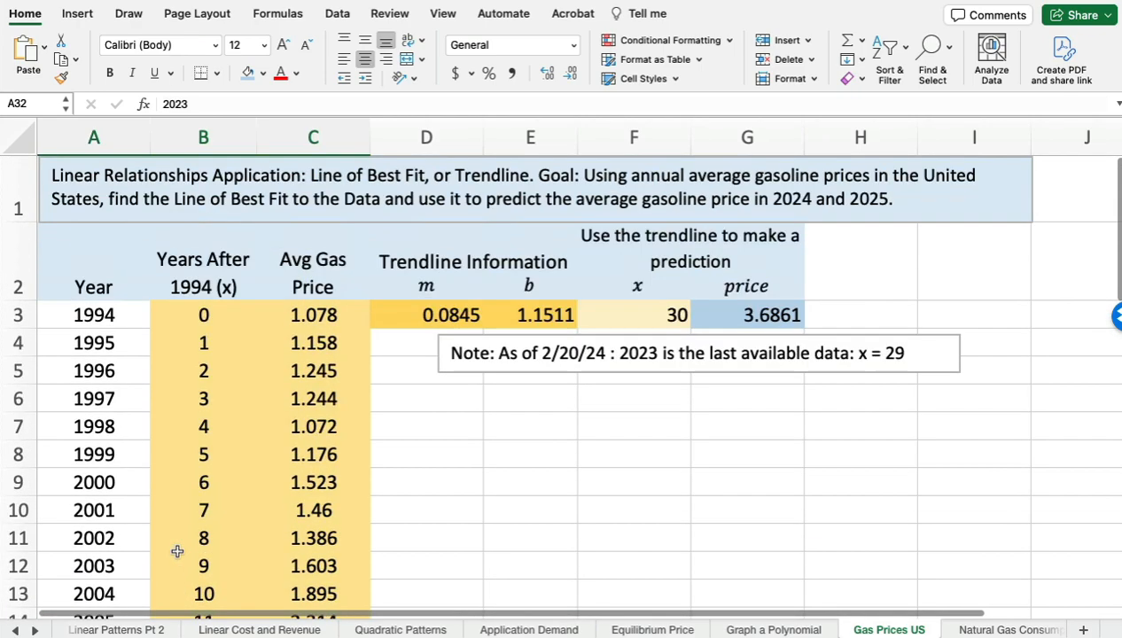
# Insert a markers-only scatter chart from the Years After 1994 (x) and Avg Gas Price columns, including their headers
pyautogui.scroll(-1, 176, 550)
pyautogui.scroll(1, 176, 550)
pyautogui.moveTo(194, 262); pyautogui.dragTo(290, 562)
pyautogui.scroll(6, 248, 425)
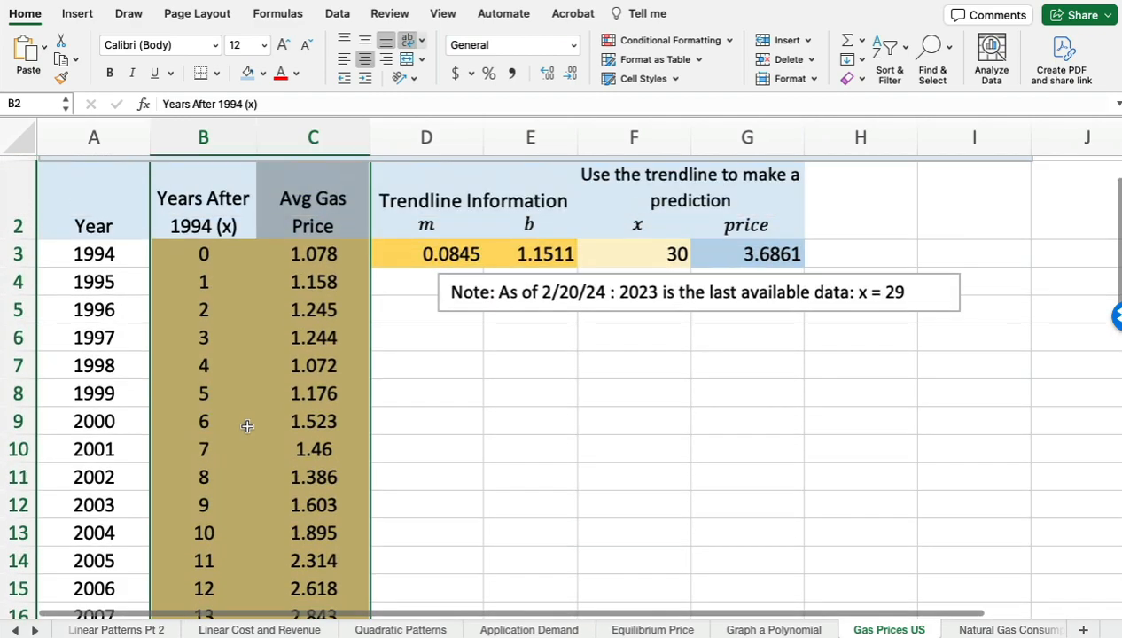
pyautogui.scroll(1, 247, 426)
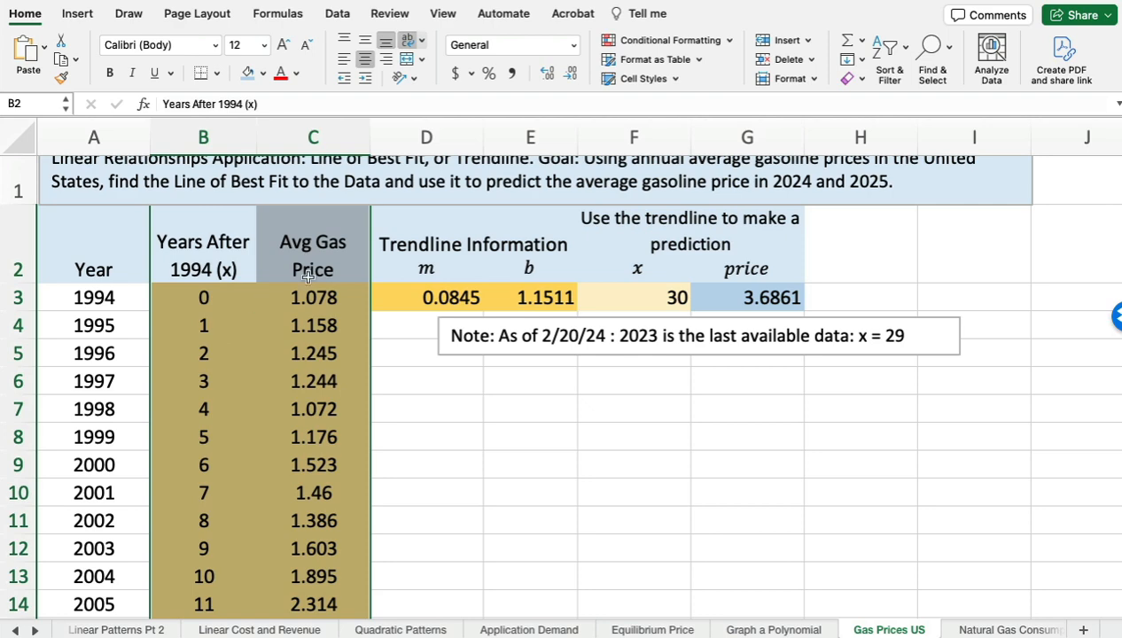
pyautogui.click(77, 14)
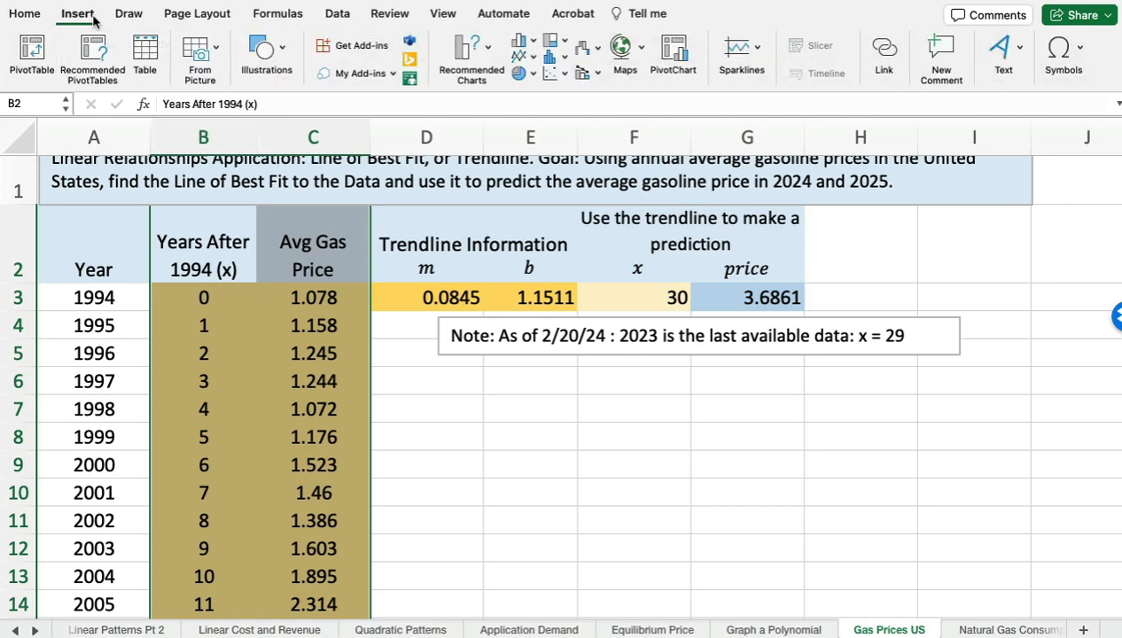
pyautogui.click(560, 76)
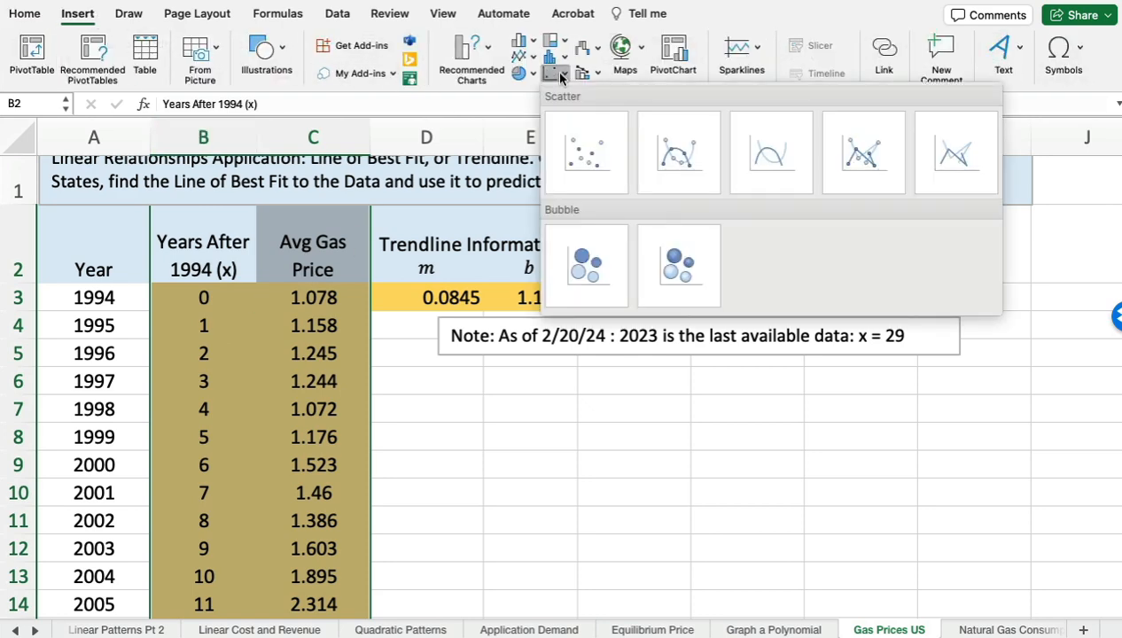
pyautogui.click(580, 157)
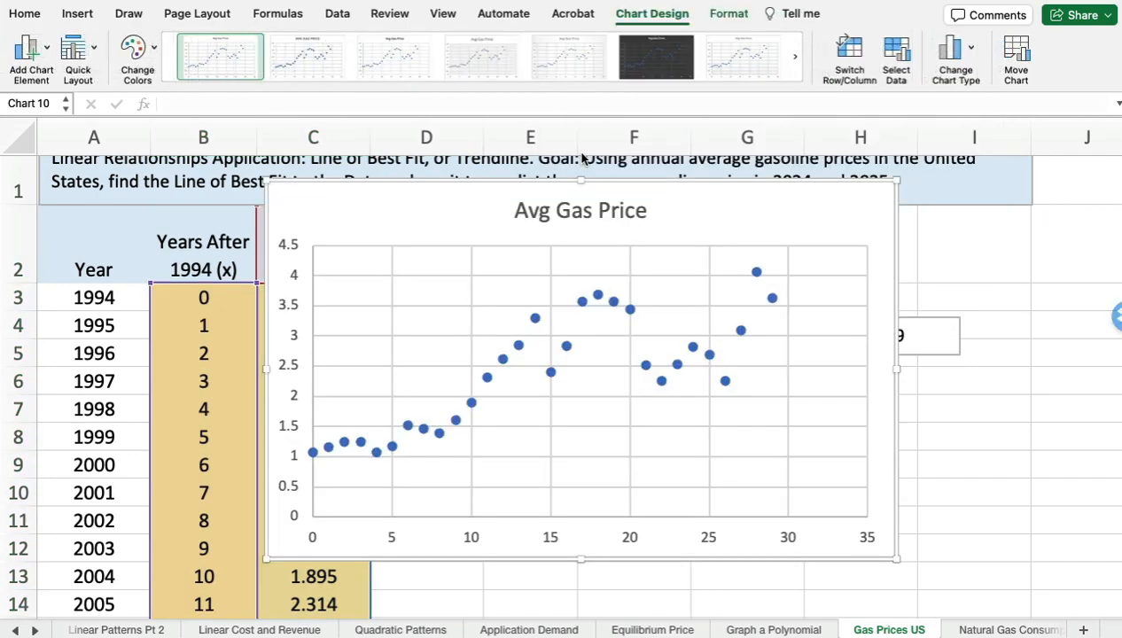
# Move the Avg Gas Price scatter chart off the data columns to the empty cells beside them, below row 3
pyautogui.moveTo(451, 197); pyautogui.dragTo(574, 349)
pyautogui.scroll(-4, 567, 400)
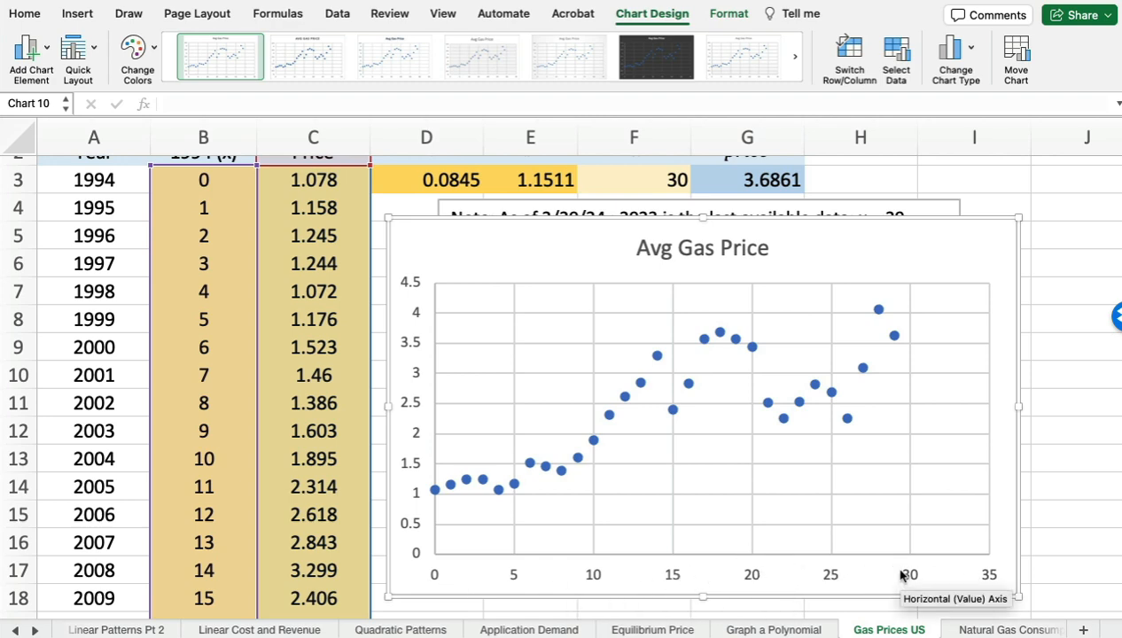
pyautogui.moveTo(893, 339)
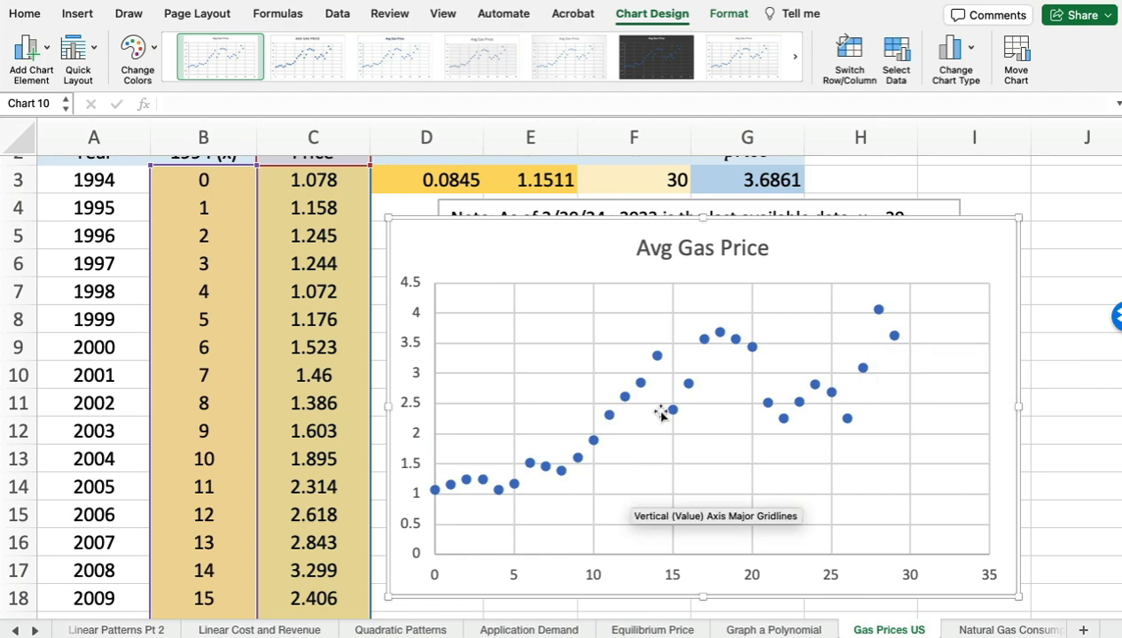
pyautogui.moveTo(609, 417)
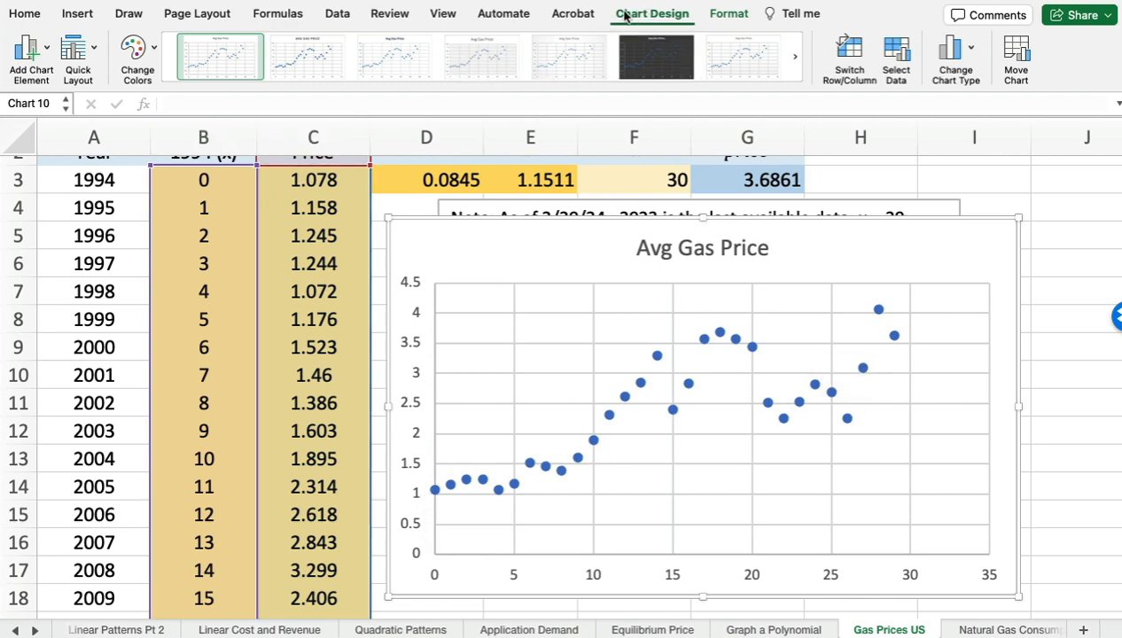
# Add a linear trendline to the Avg Gas Price chart and display its equation on the chart
pyautogui.click(49, 54)
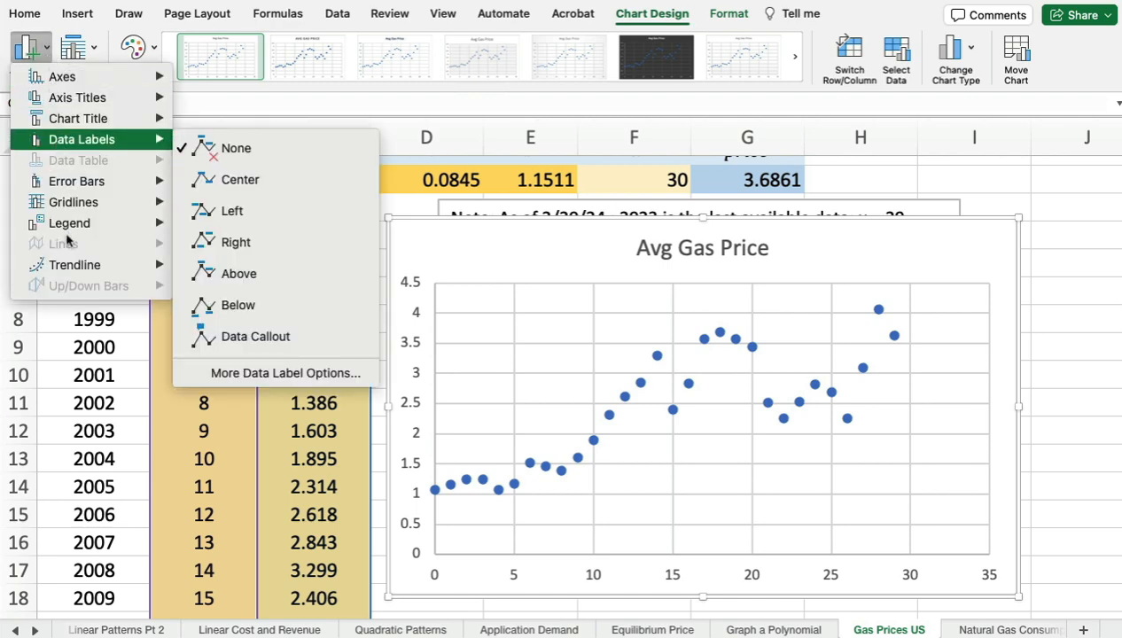
pyautogui.moveTo(64, 265)
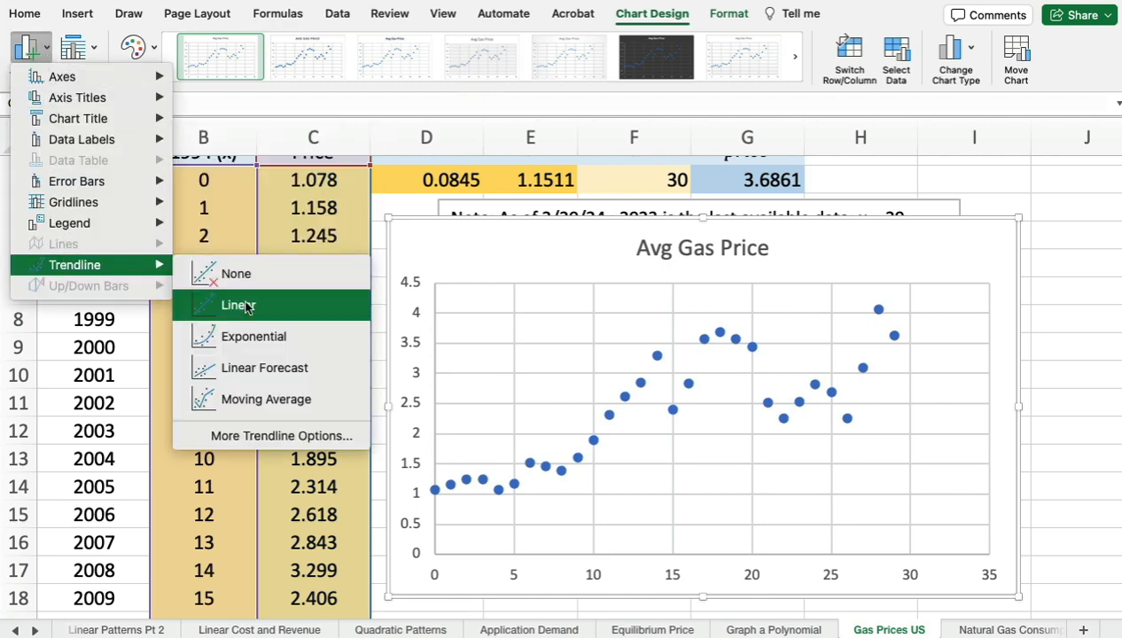
pyautogui.click(258, 436)
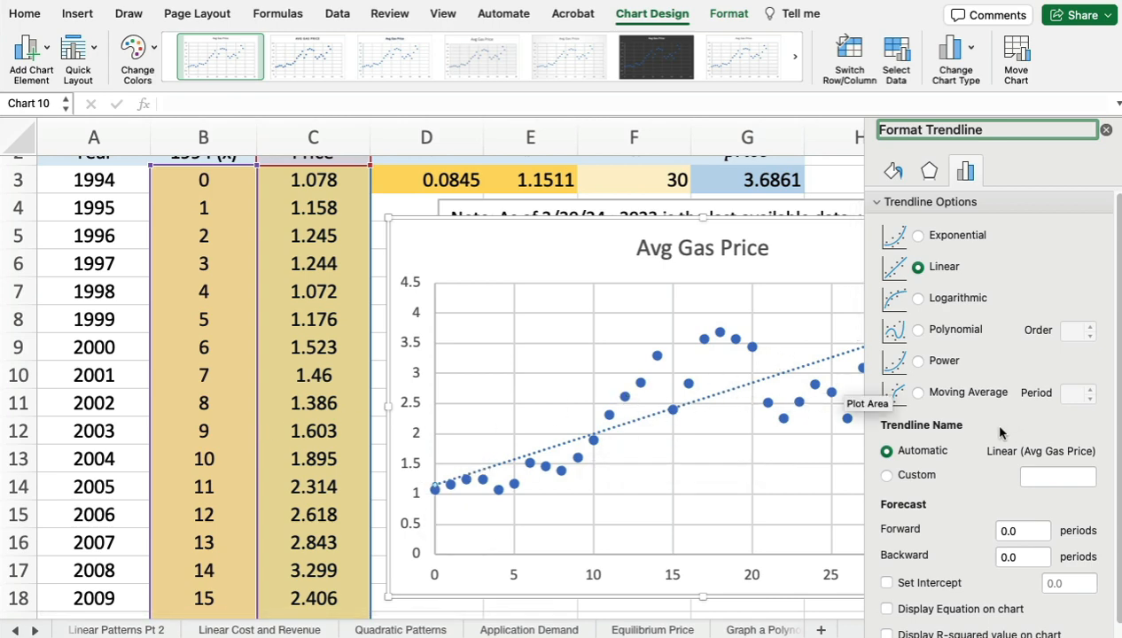
pyautogui.scroll(-1, 995, 434)
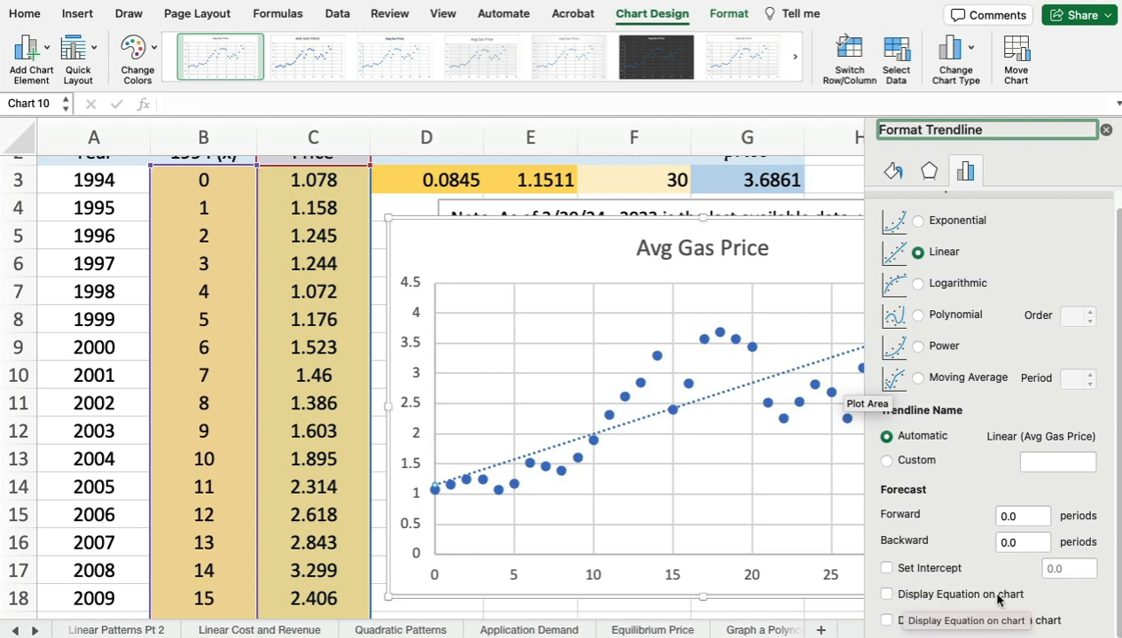
pyautogui.click(886, 594)
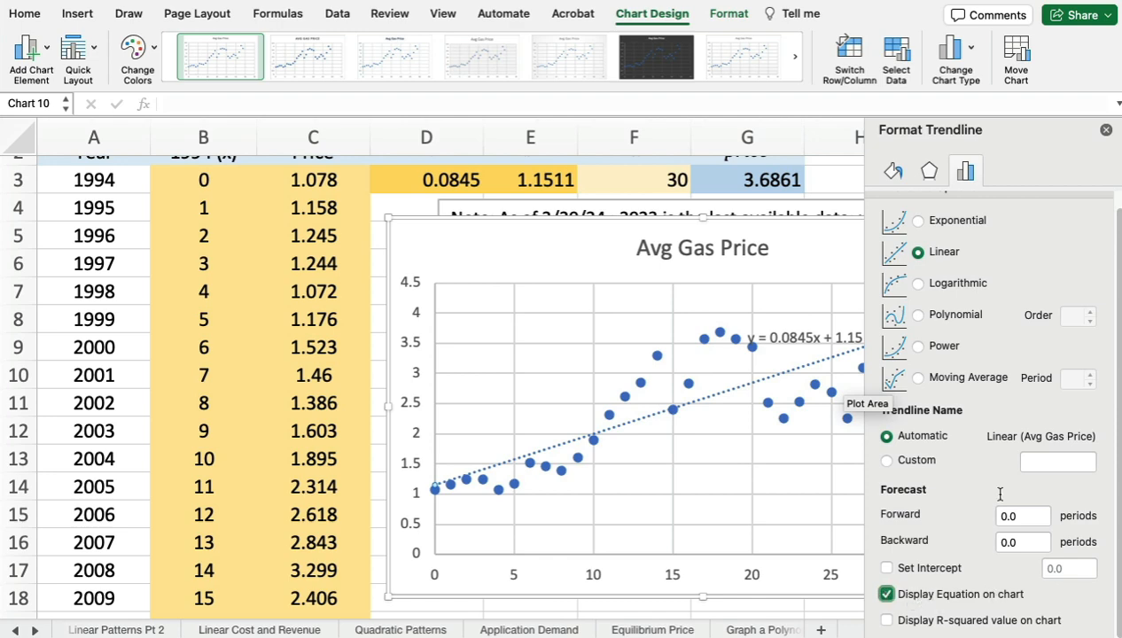
pyautogui.click(1105, 132)
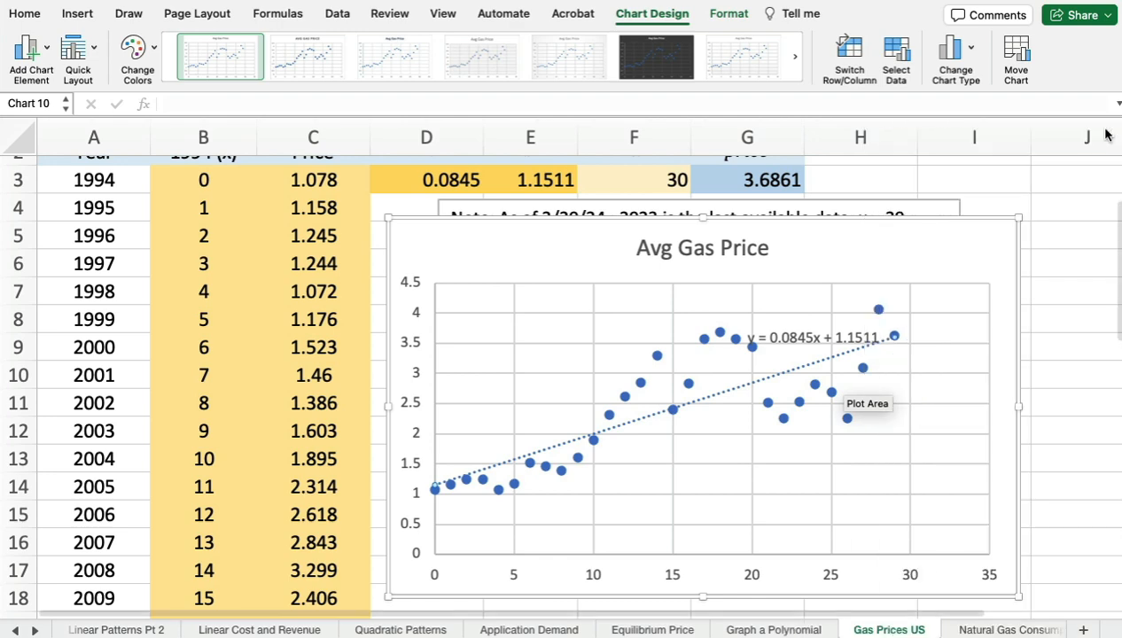
# Set the trendline equation's font size to 12 and move it to the empty upper-left area of the plot
pyautogui.click(805, 335)
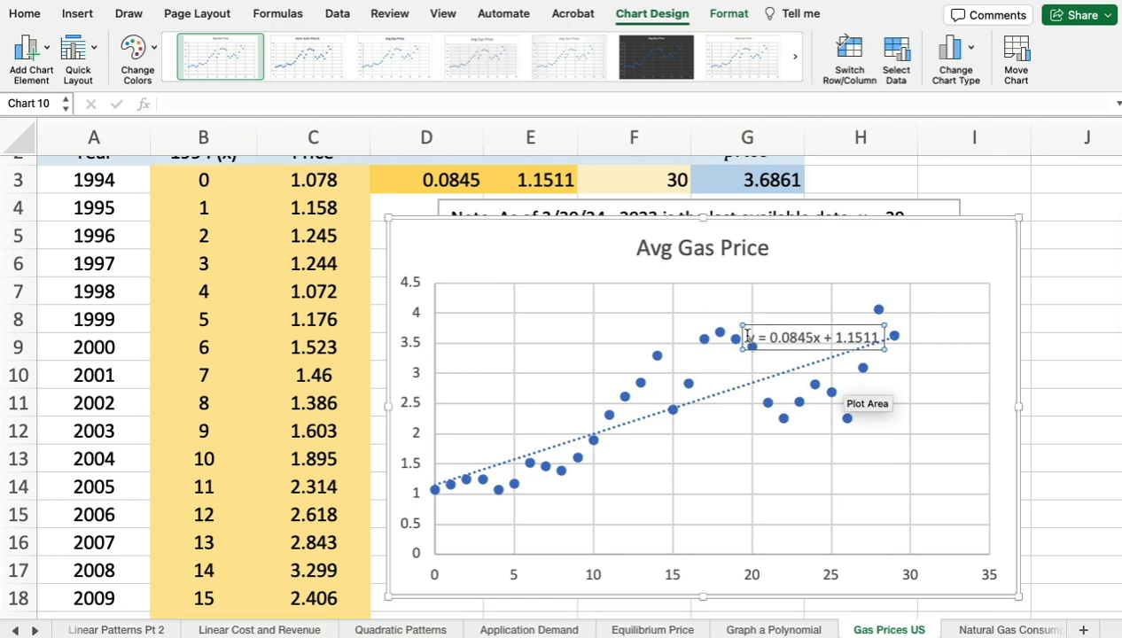
pyautogui.moveTo(752, 336); pyautogui.dragTo(866, 337)
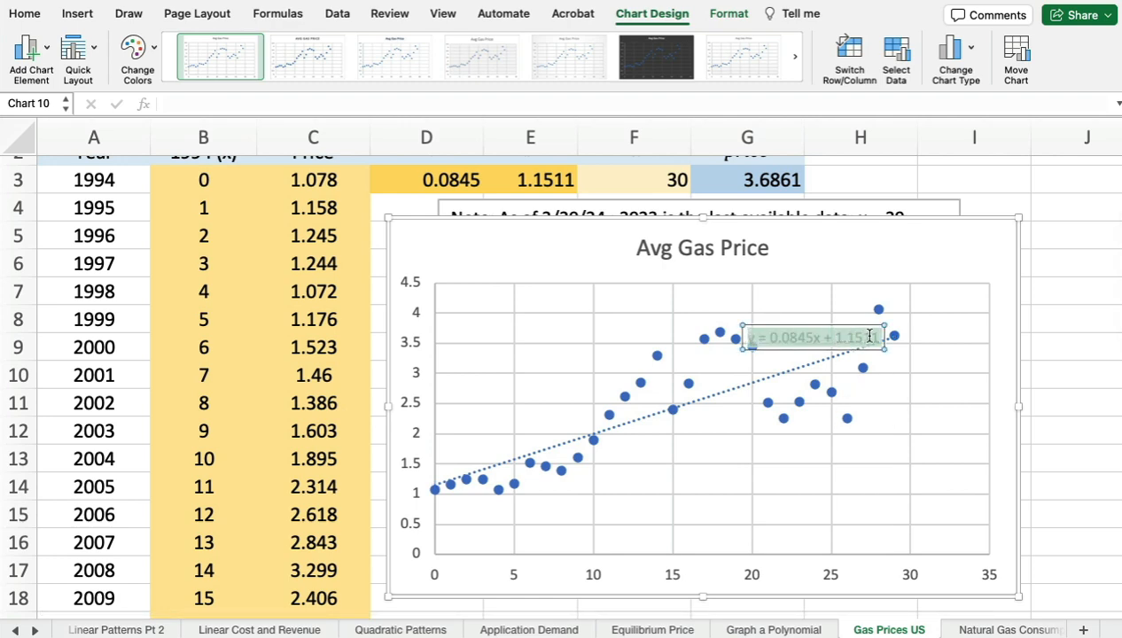
pyautogui.click(42, 17)
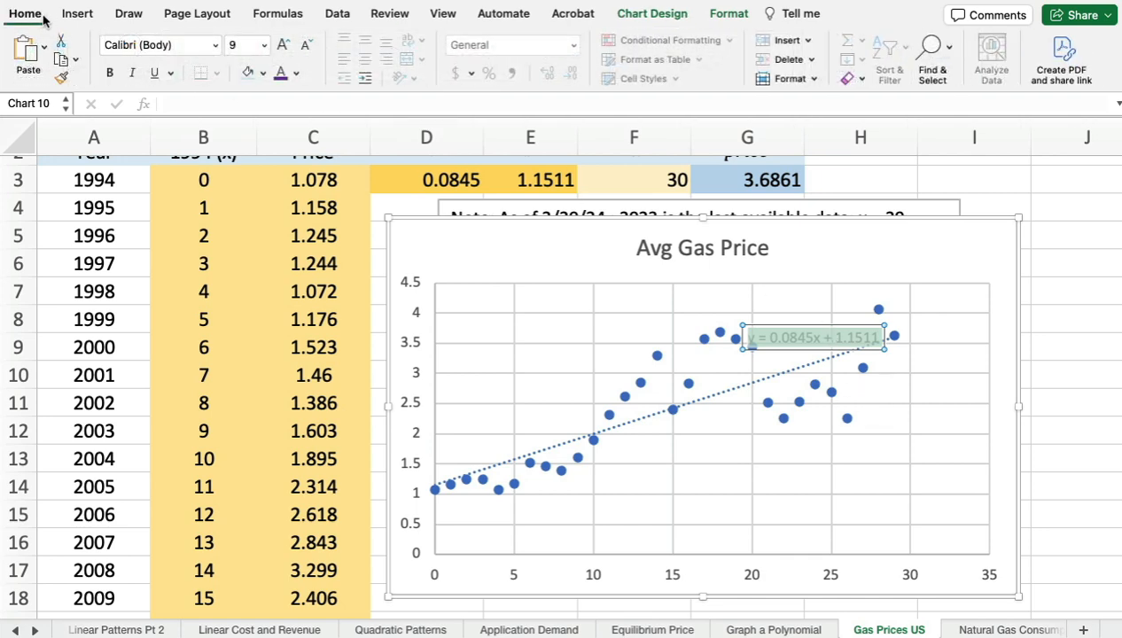
pyautogui.click(264, 46)
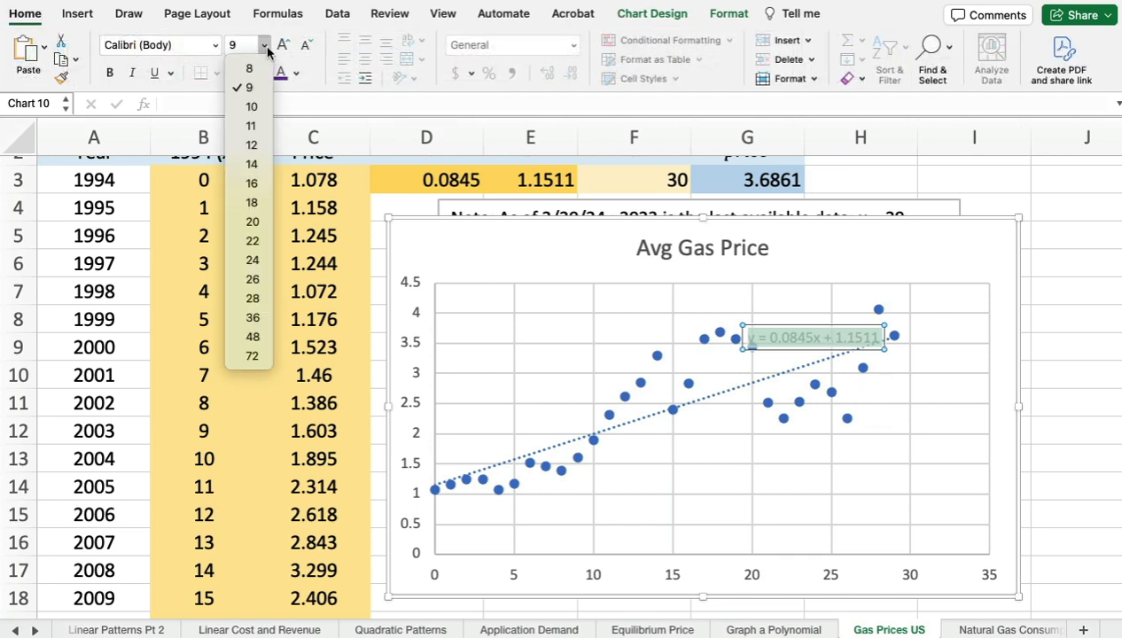
pyautogui.click(251, 146)
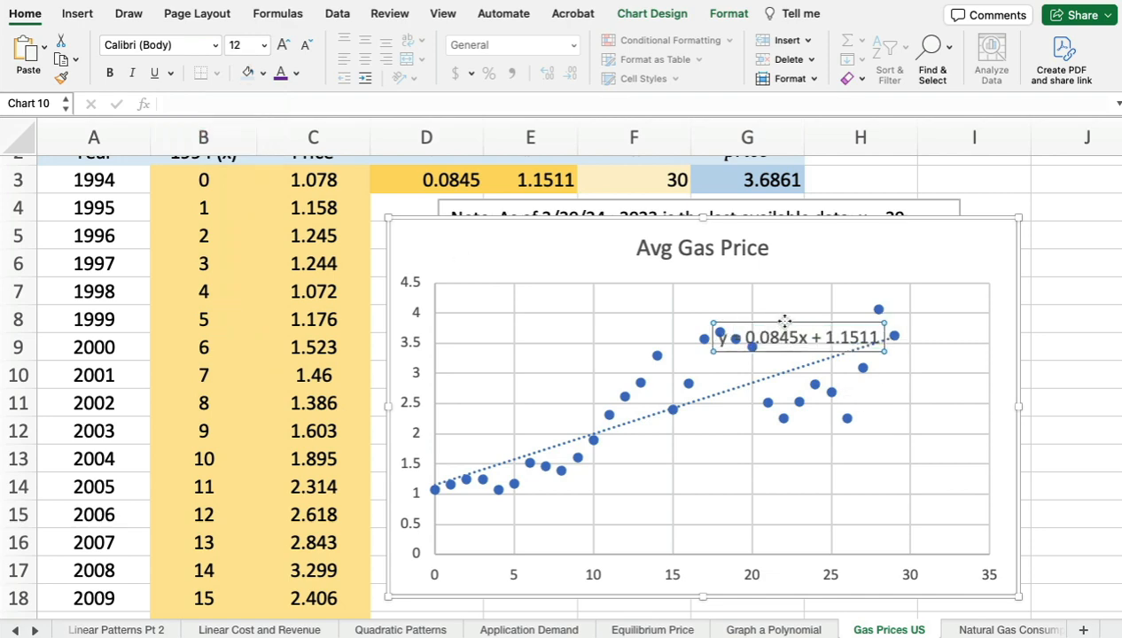
pyautogui.moveTo(784, 321); pyautogui.dragTo(541, 316)
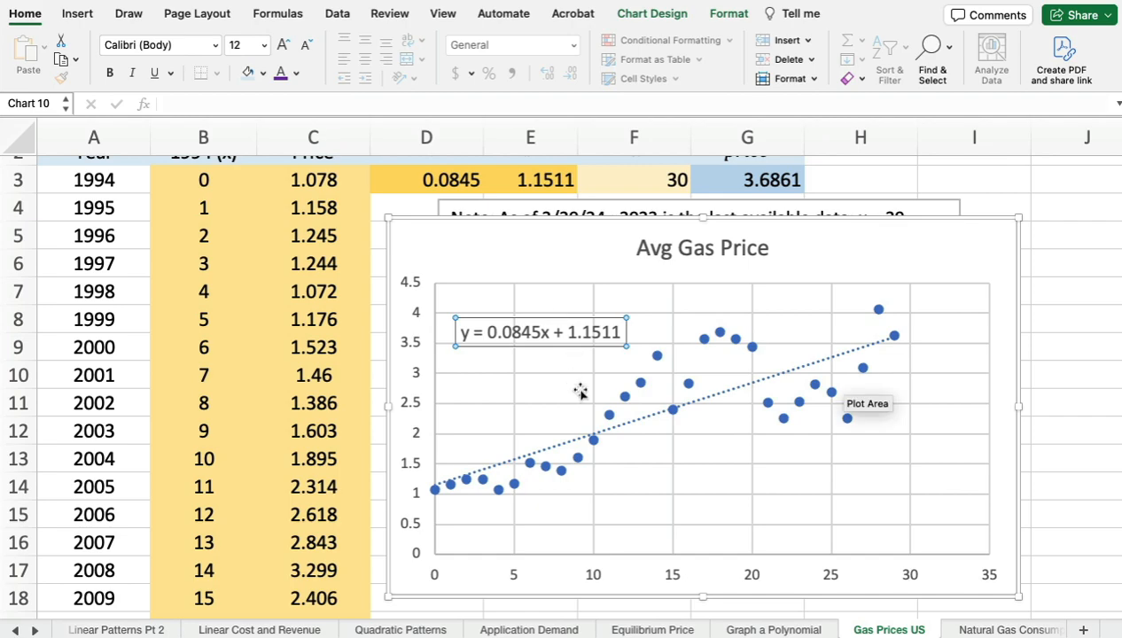
# Compare the slope and intercept in the chart's trendline equation with the m and b values in D3 and E3
pyautogui.scroll(3, 581, 390)
pyautogui.scroll(-3, 580, 390)
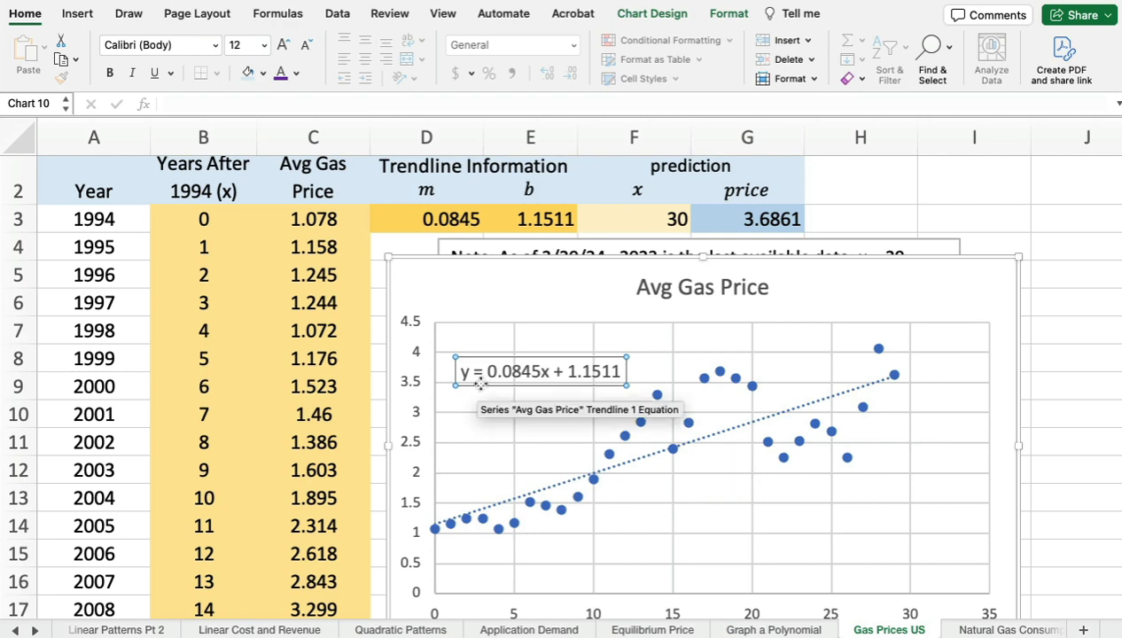
pyautogui.scroll(2, 482, 456)
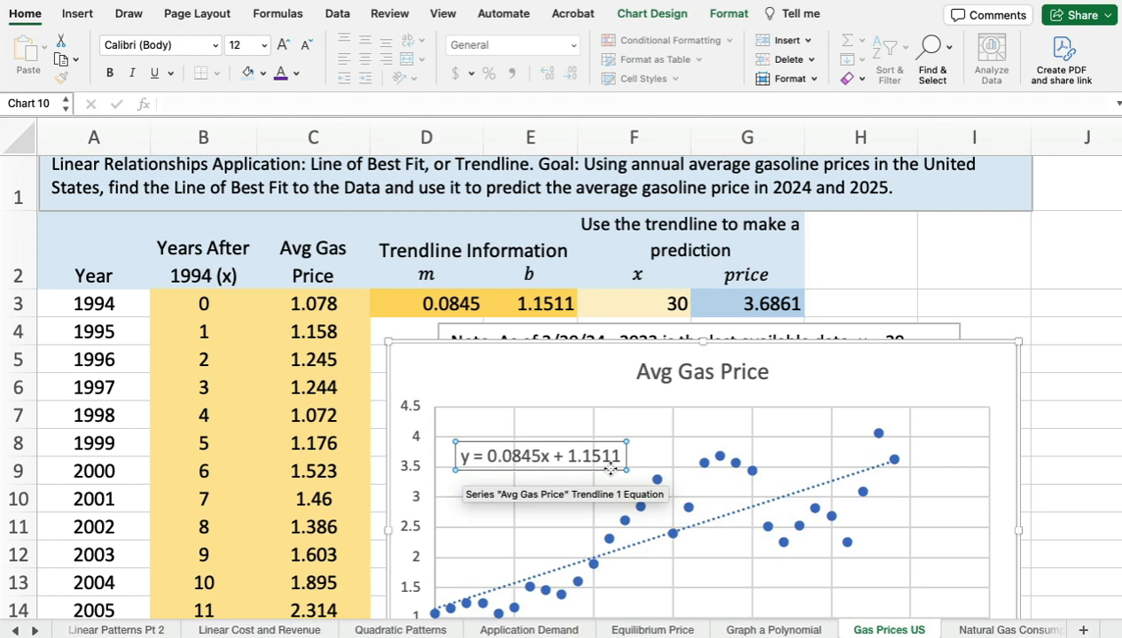
pyautogui.moveTo(449, 296); pyautogui.dragTo(510, 302)
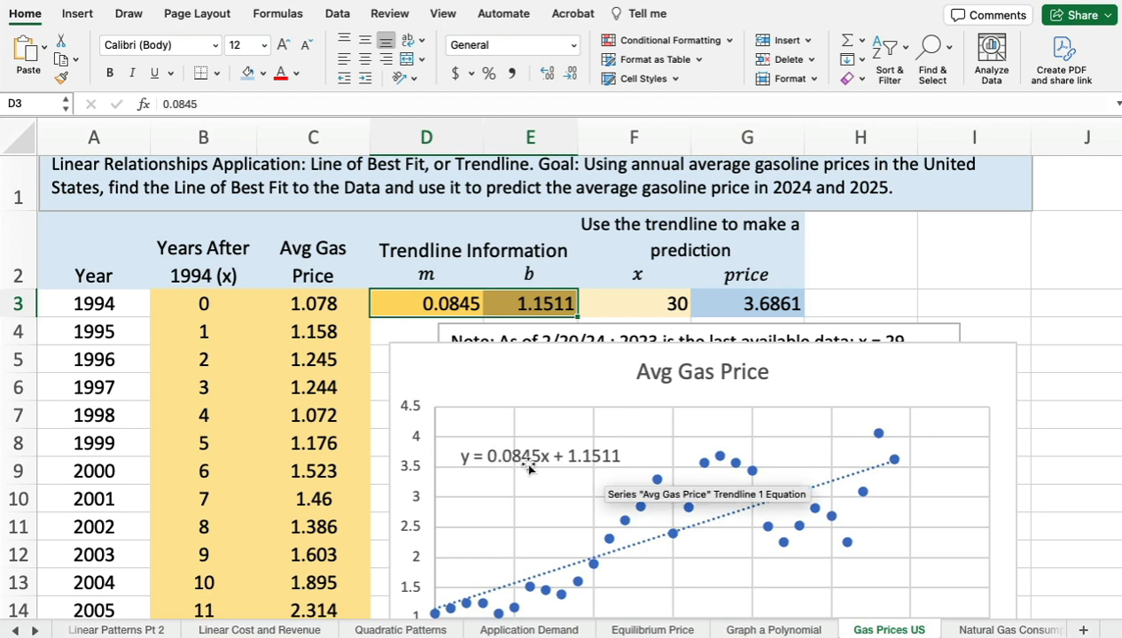
pyautogui.click(511, 305)
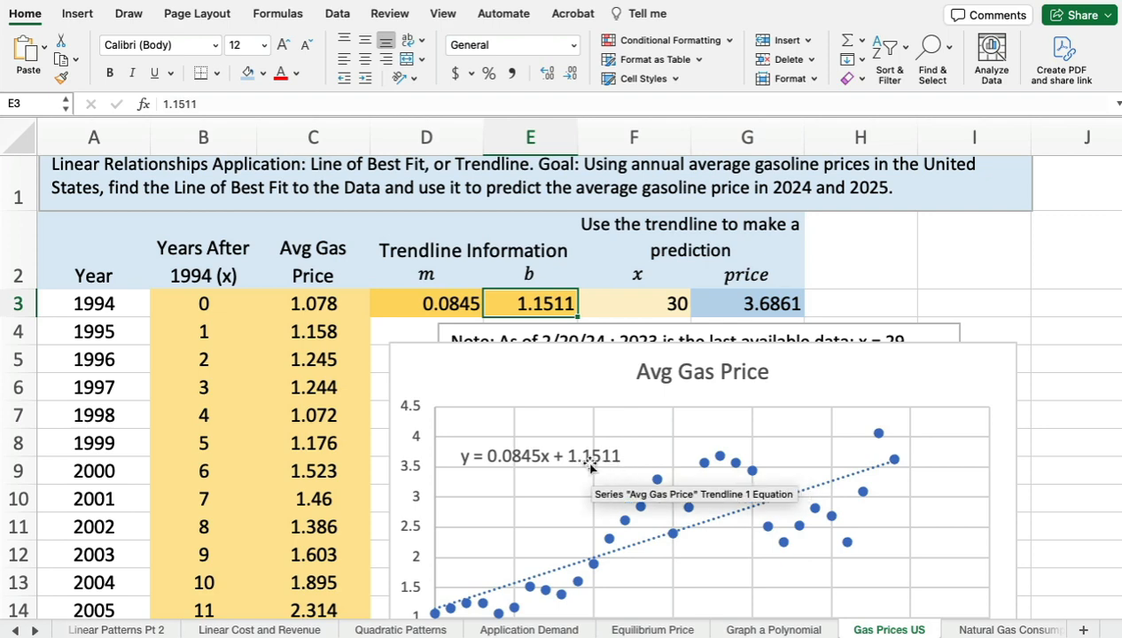
pyautogui.click(411, 298)
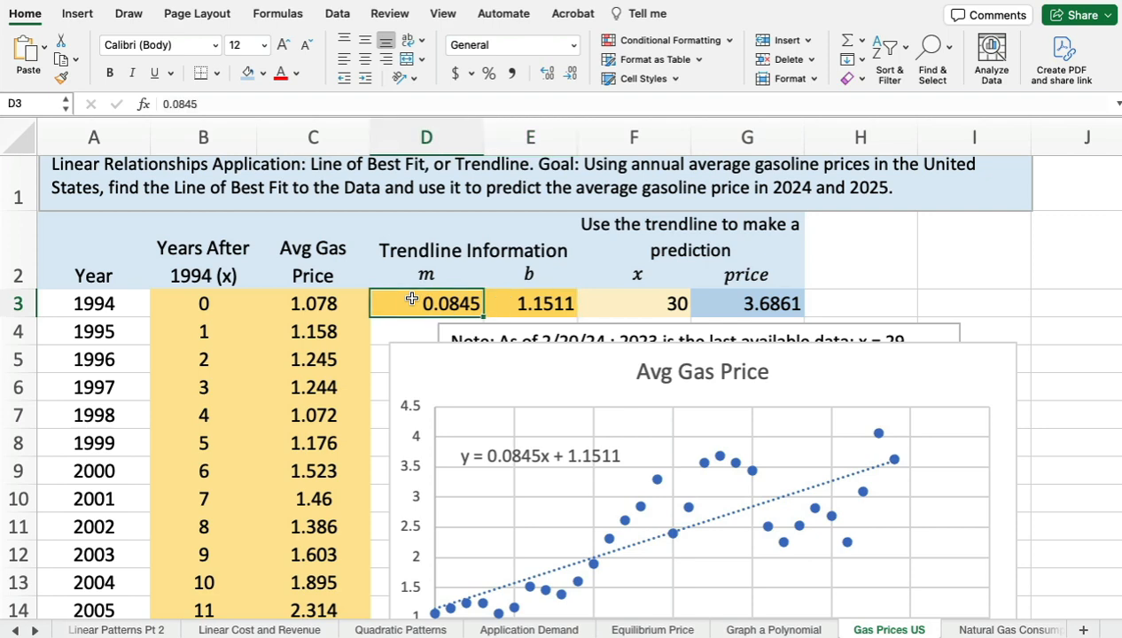
pyautogui.click(515, 303)
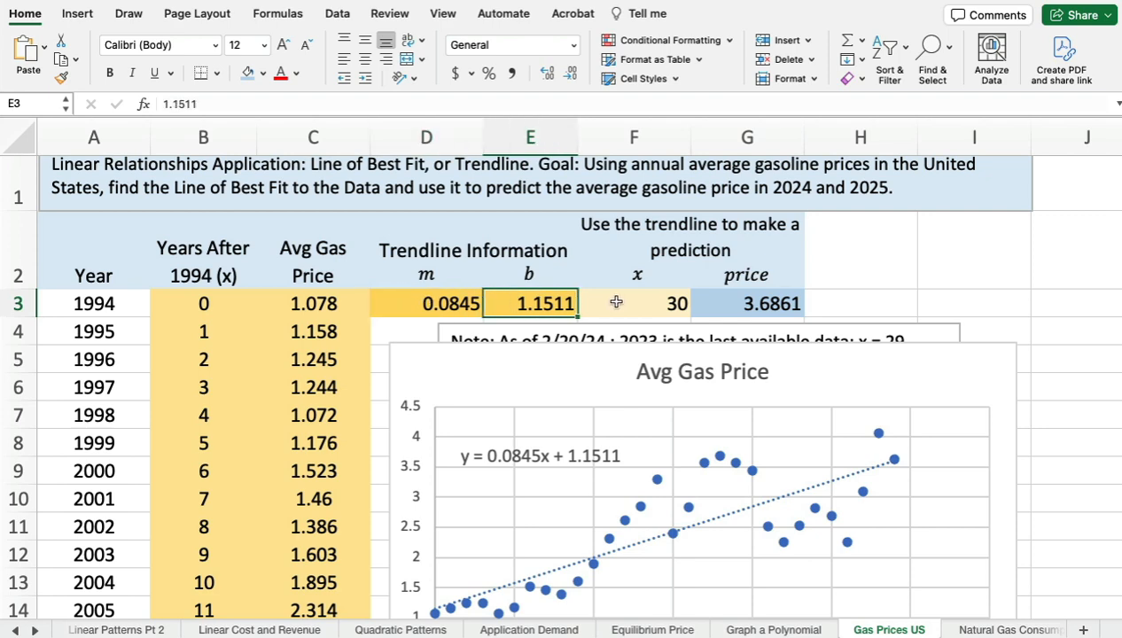
# Move the Avg Gas Price chart down so that it no longer covers the note about the last available data
pyautogui.scroll(-1, 558, 398)
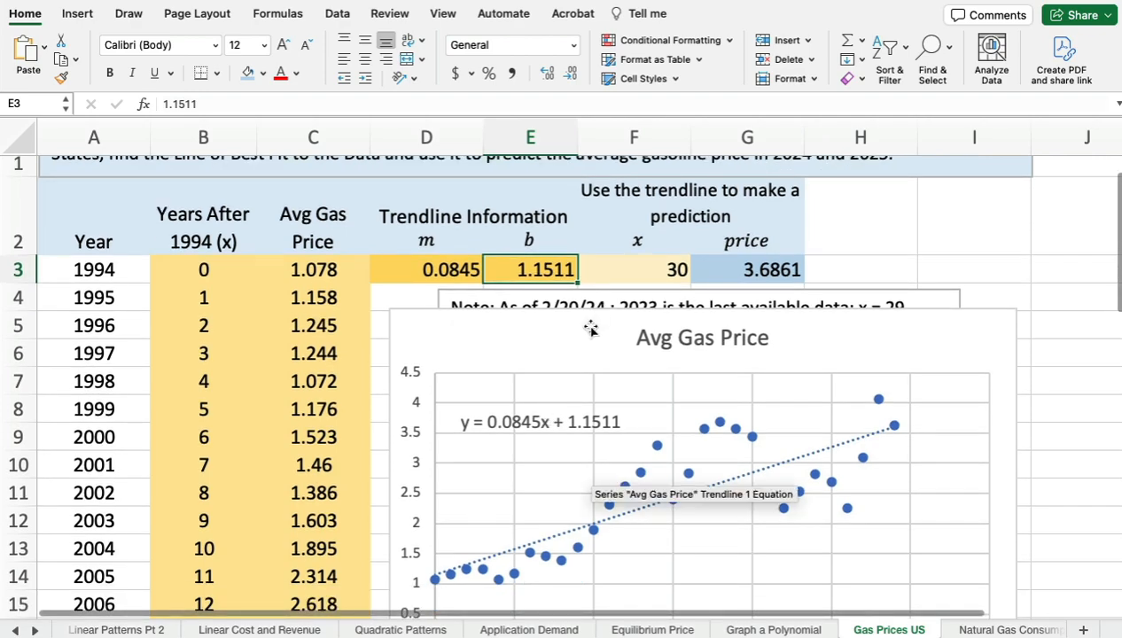
pyautogui.moveTo(588, 325); pyautogui.dragTo(583, 381)
pyautogui.scroll(2, 583, 381)
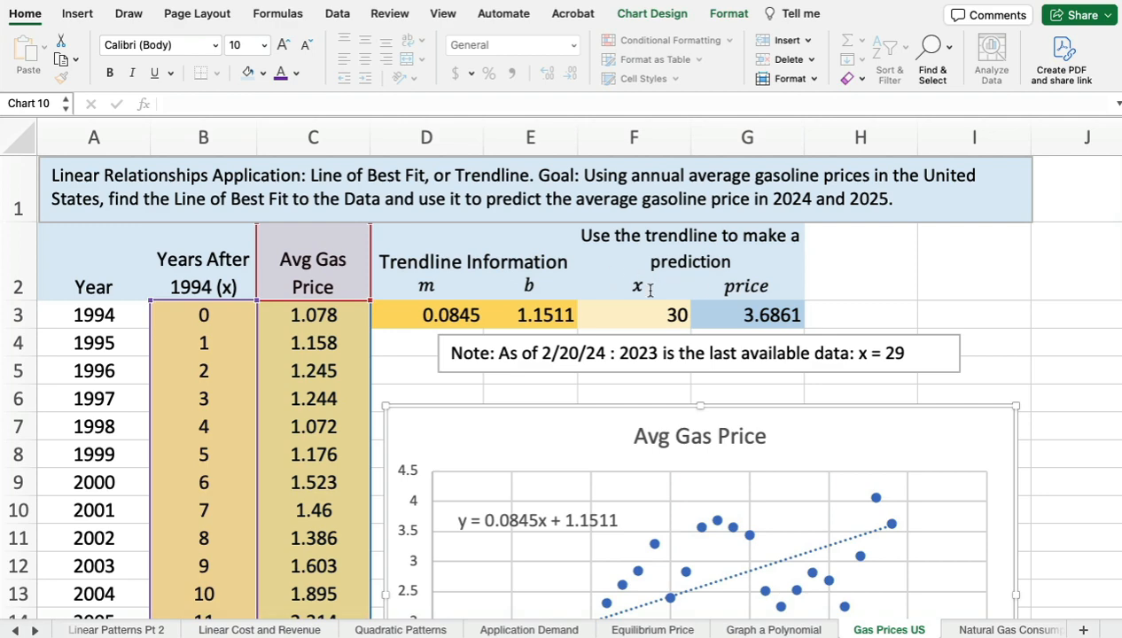
# Inspect the 2024 prediction by checking the x value in F3 and the trendline formula in G3
pyautogui.click(640, 315)
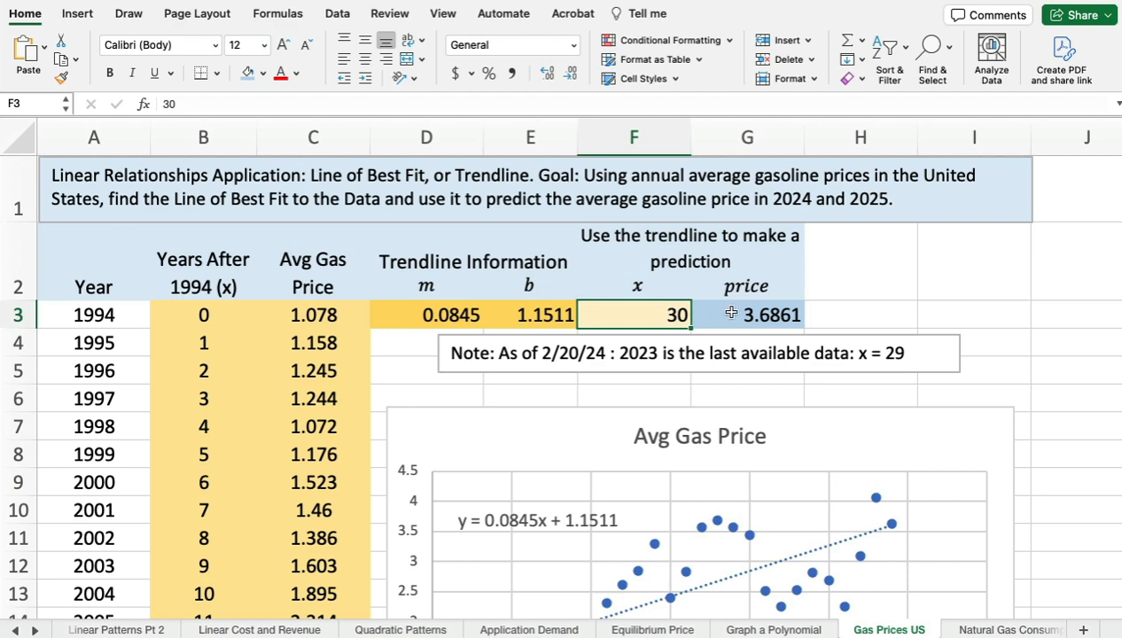
pyautogui.doubleClick(731, 312)
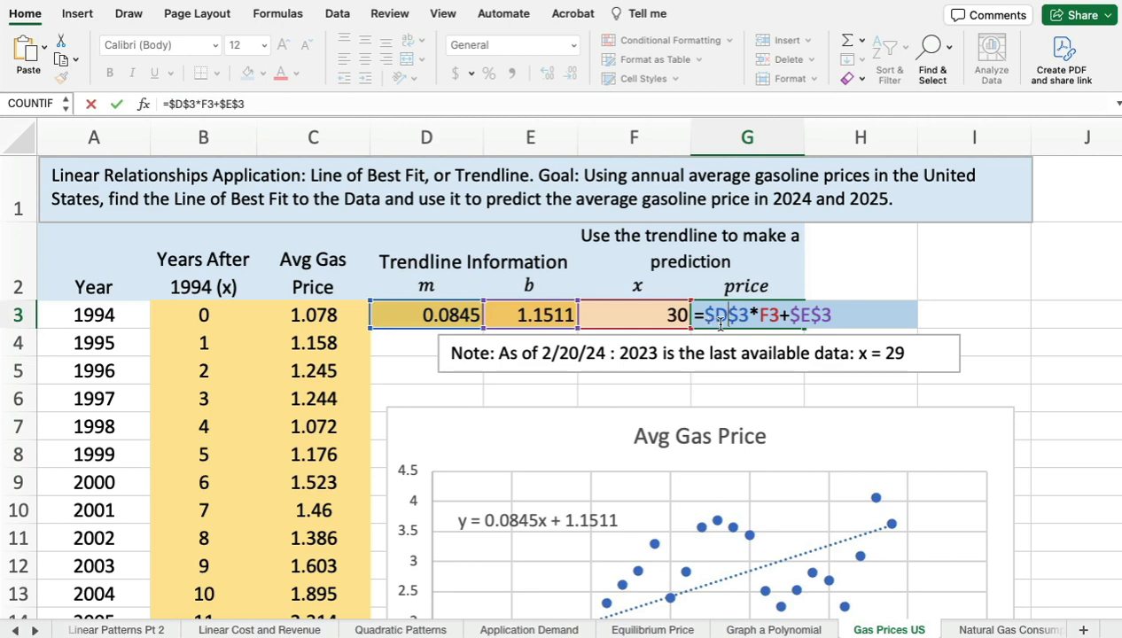
pyautogui.click(729, 321)
pyautogui.press('Return')
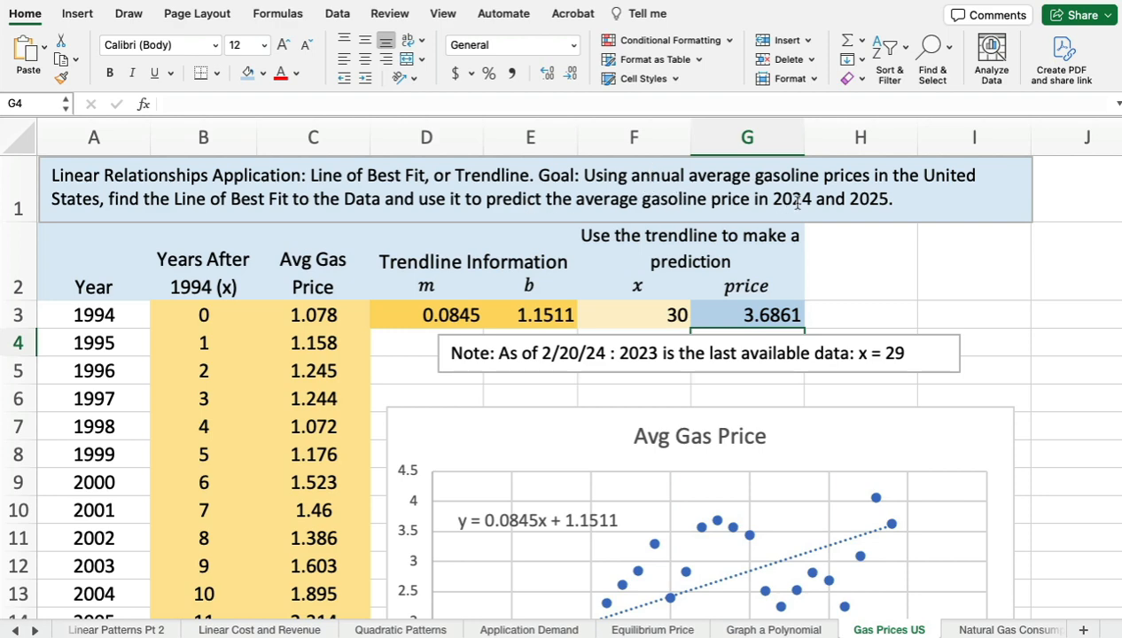
pyautogui.click(640, 314)
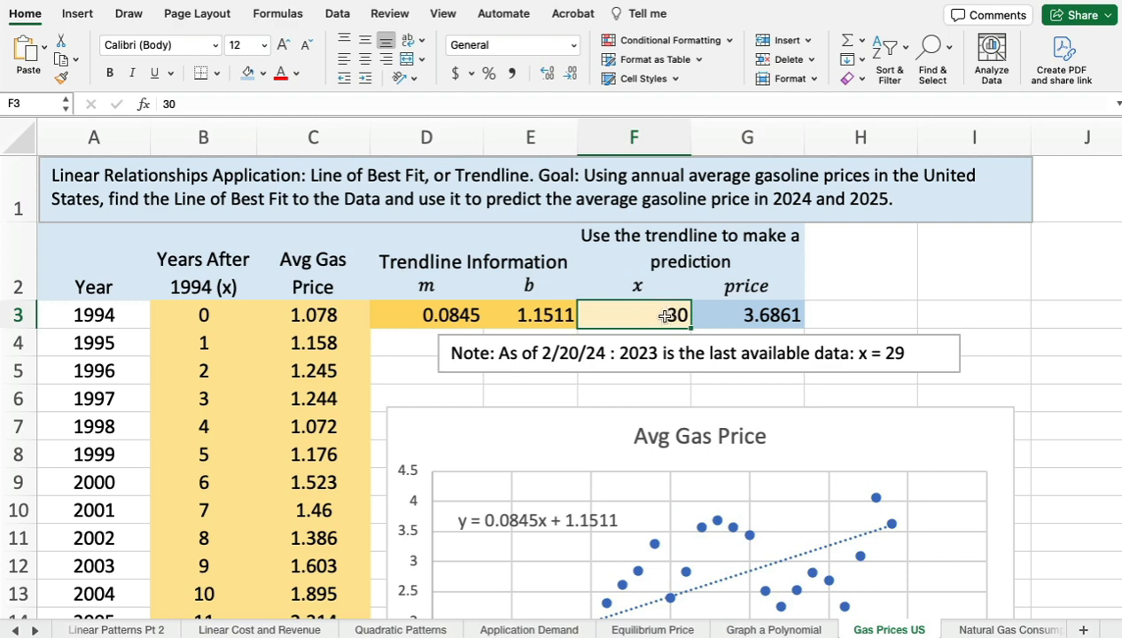
pyautogui.click(735, 312)
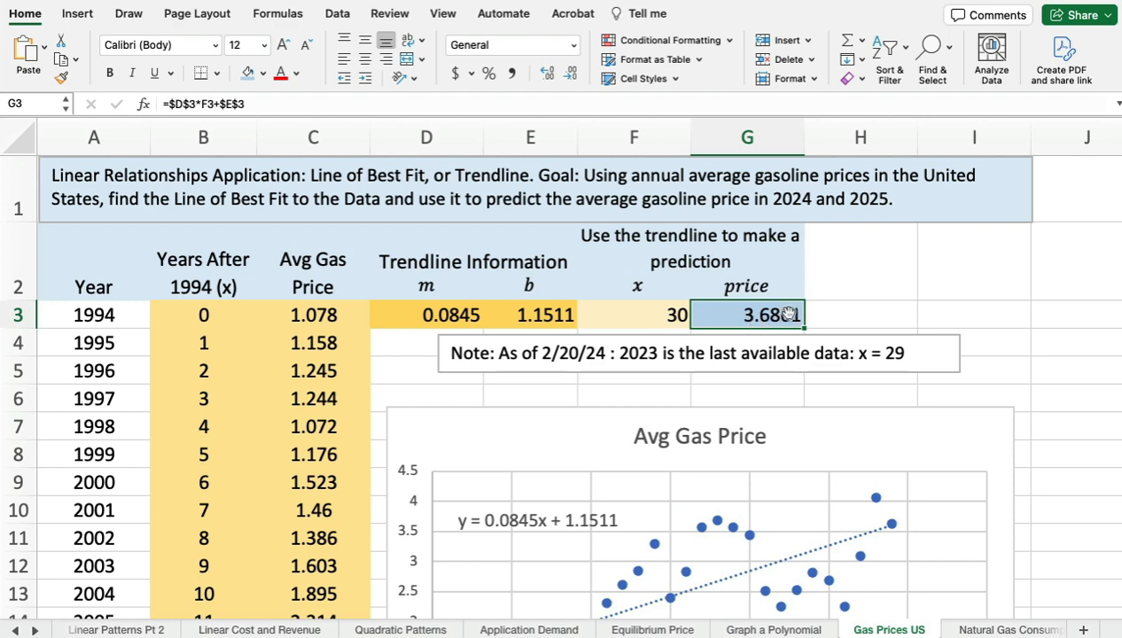
# Set the x value in F3 to 31 to predict the average gas price for 2025
pyautogui.click(637, 313)
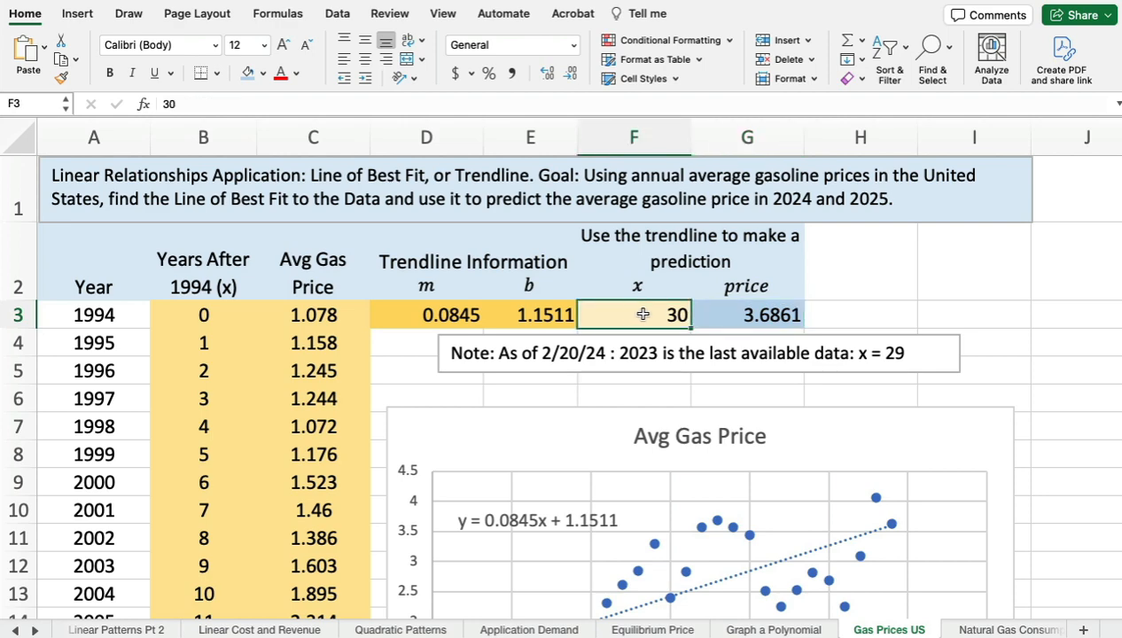
pyautogui.doubleClick(643, 314)
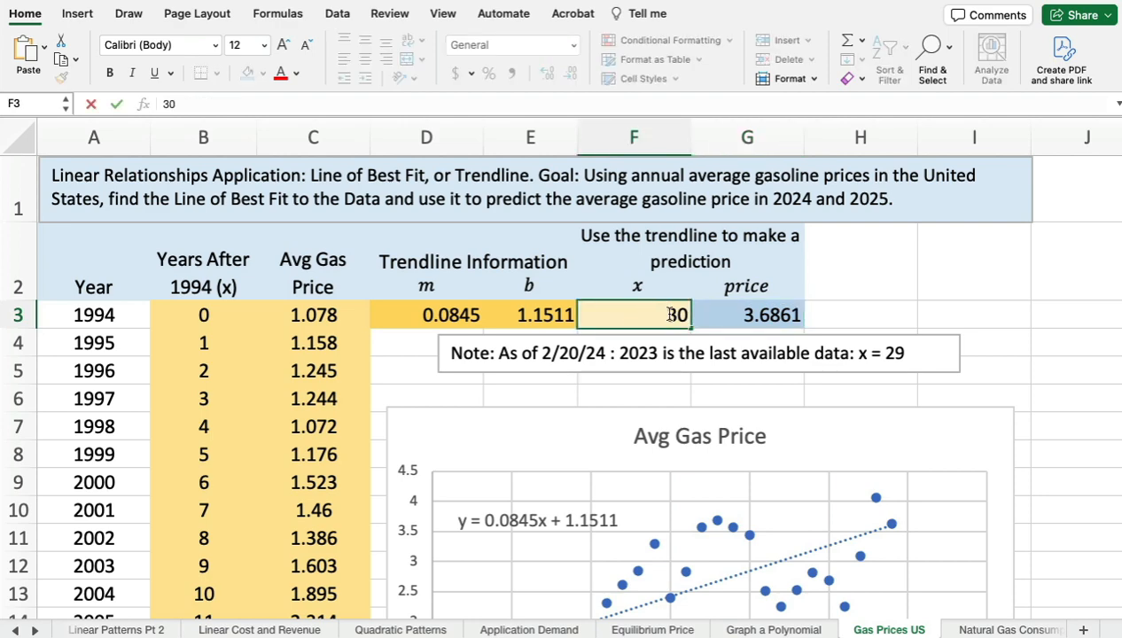
pyautogui.moveTo(679, 314); pyautogui.dragTo(669, 319)
pyautogui.write('31')
pyautogui.press('Return')
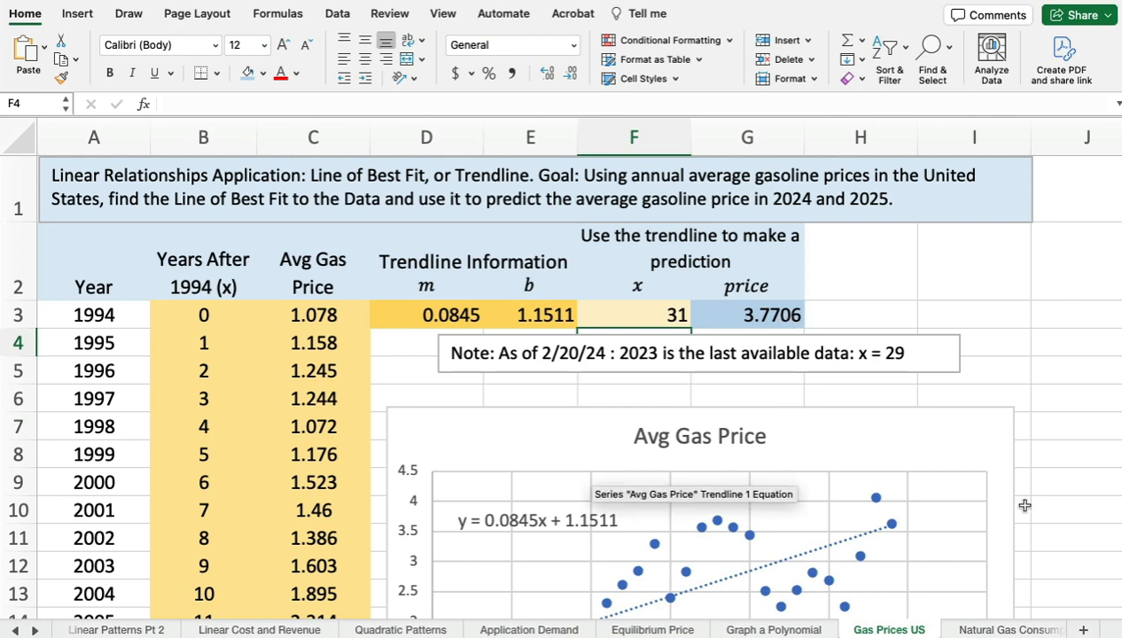
# Examine the data points and trendline in the Avg Gas Price chart alongside the 2025 prediction in row 3
pyautogui.scroll(-3, 1036, 518)
pyautogui.scroll(-3, 1045, 523)
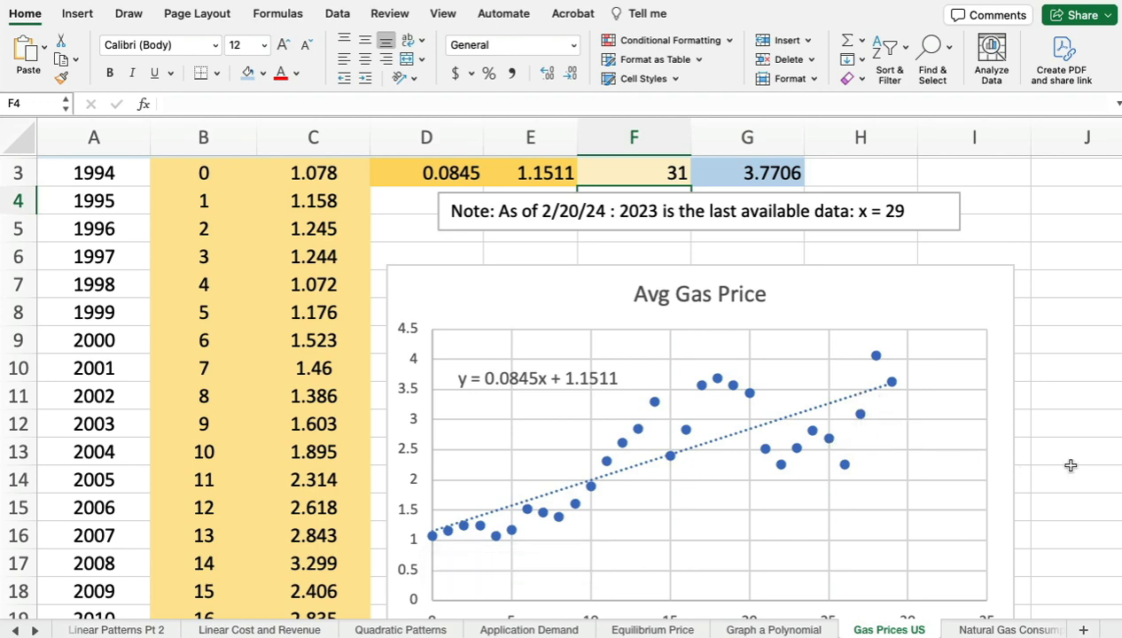
pyautogui.scroll(-1, 1071, 465)
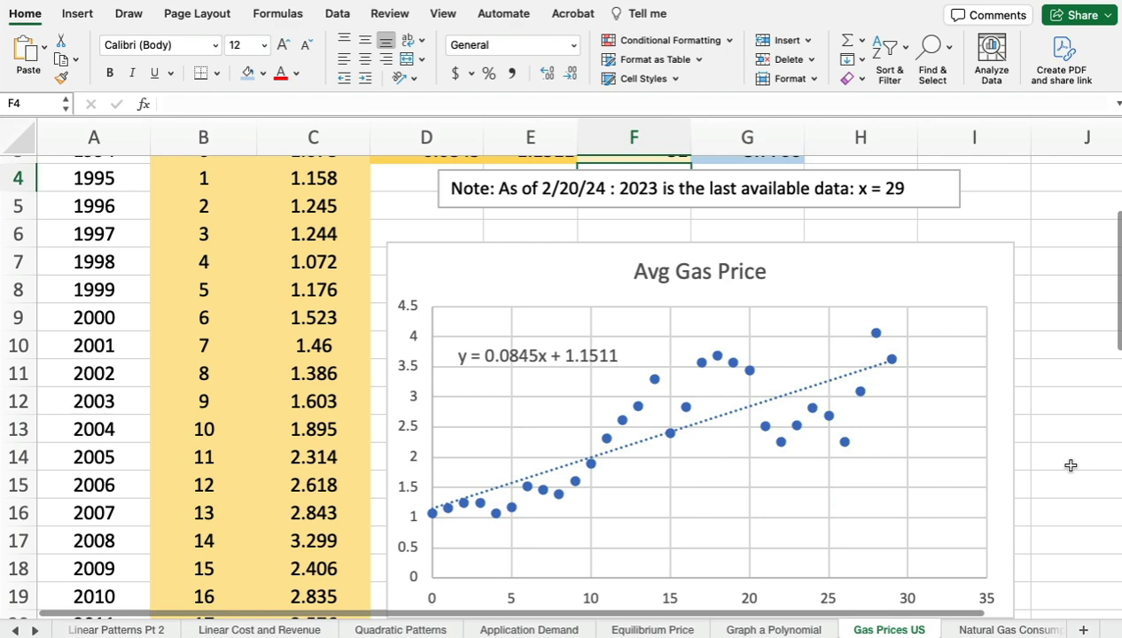
pyautogui.scroll(3, 1071, 465)
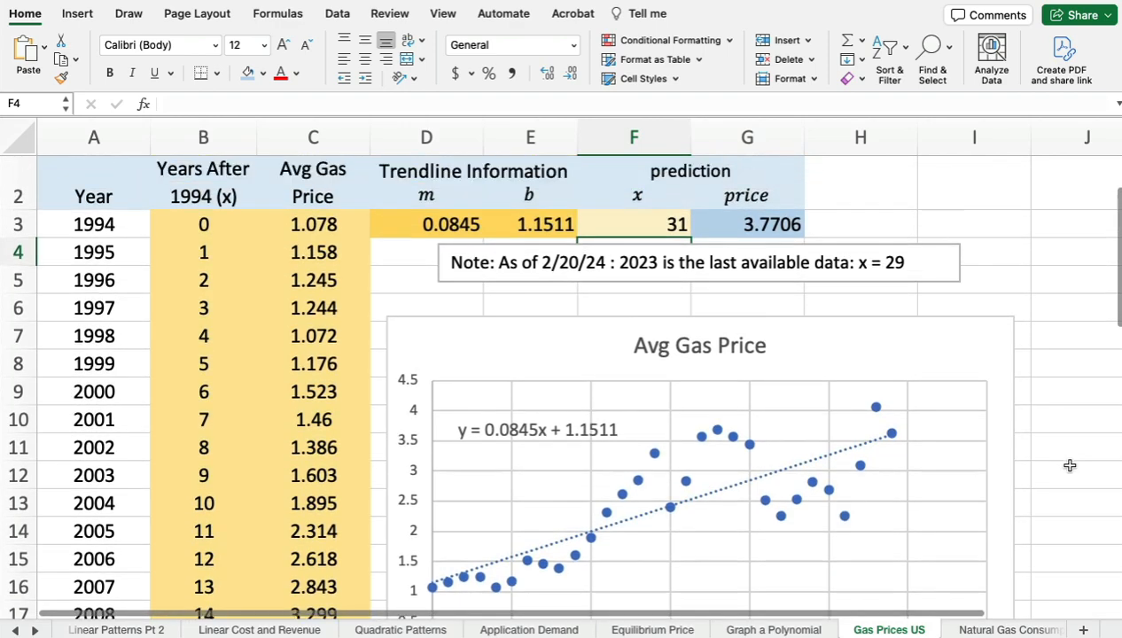
pyautogui.scroll(2, 1069, 465)
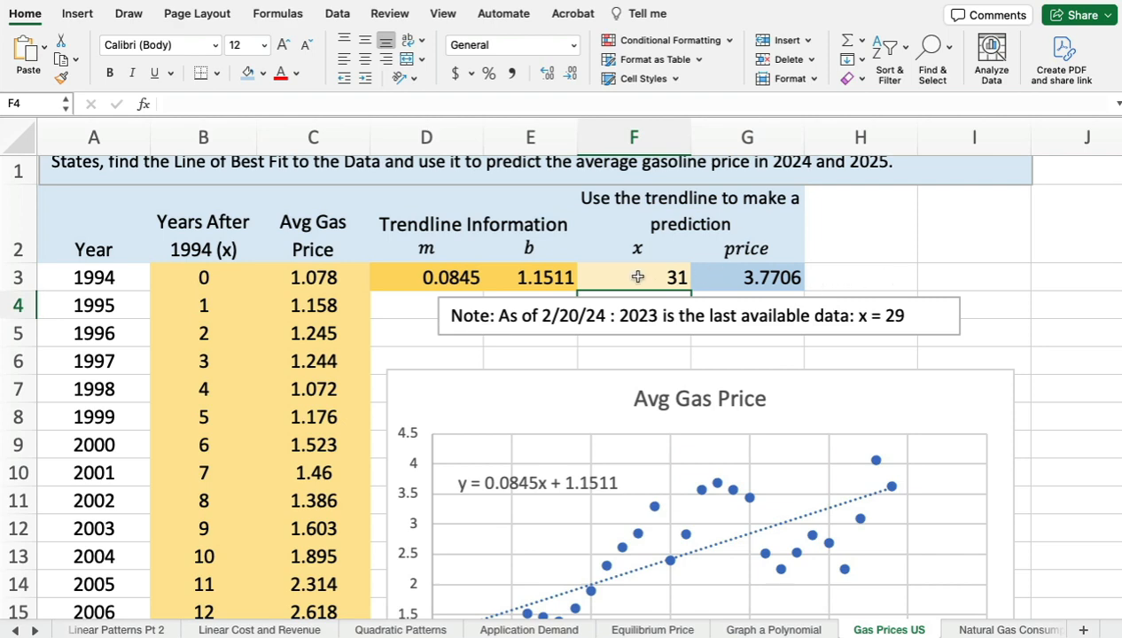
pyautogui.scroll(1, 392, 317)
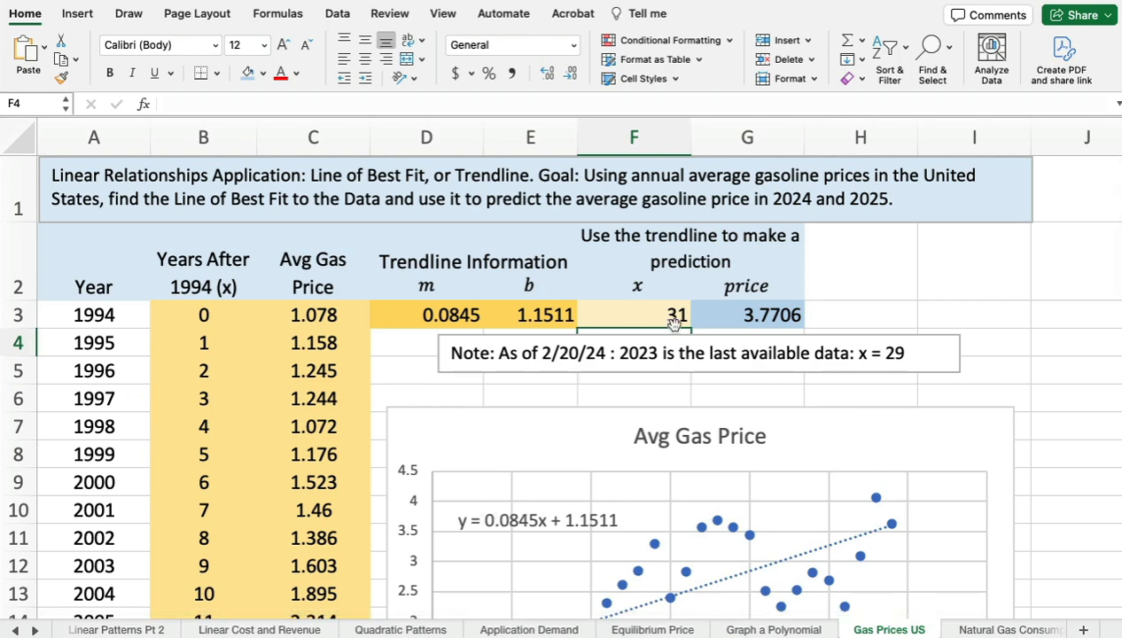
pyautogui.click(648, 310)
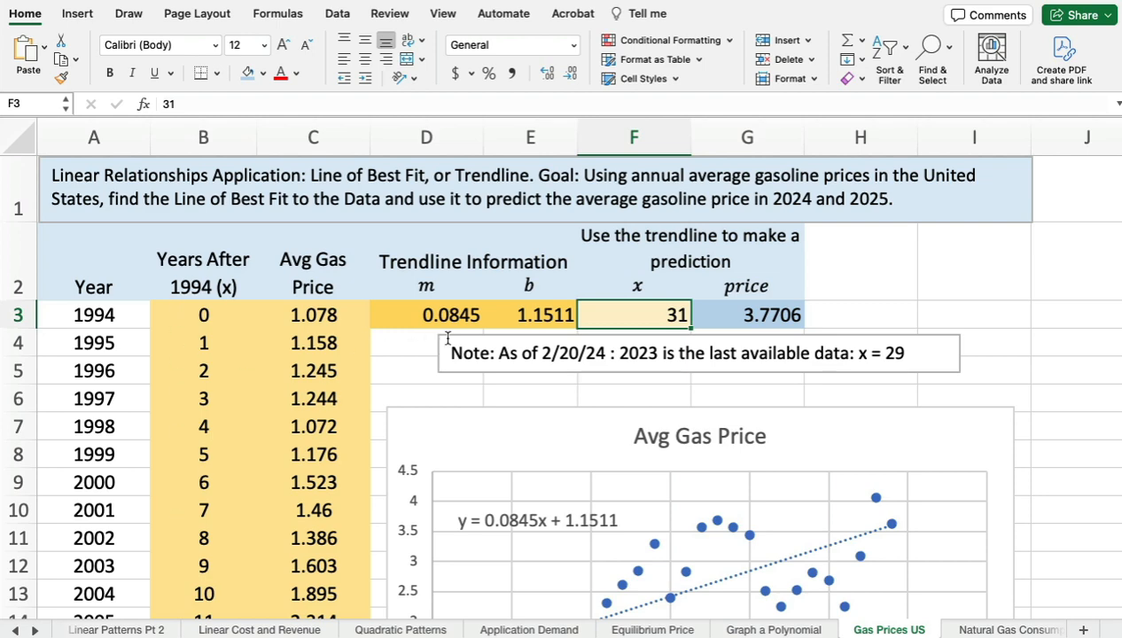
pyautogui.click(405, 367)
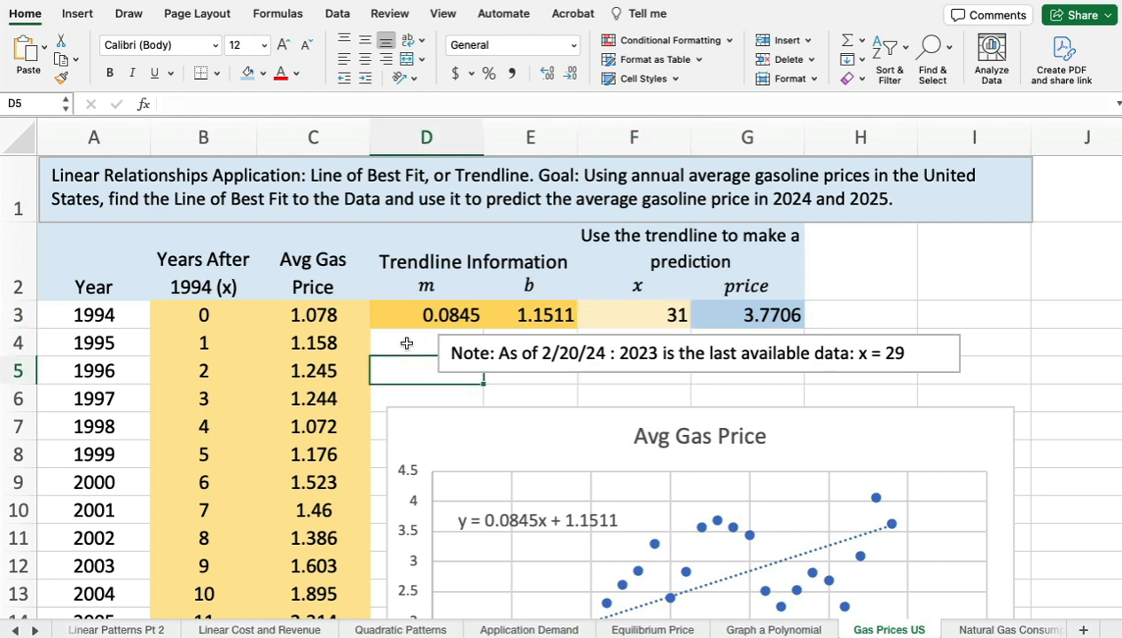
pyautogui.click(406, 342)
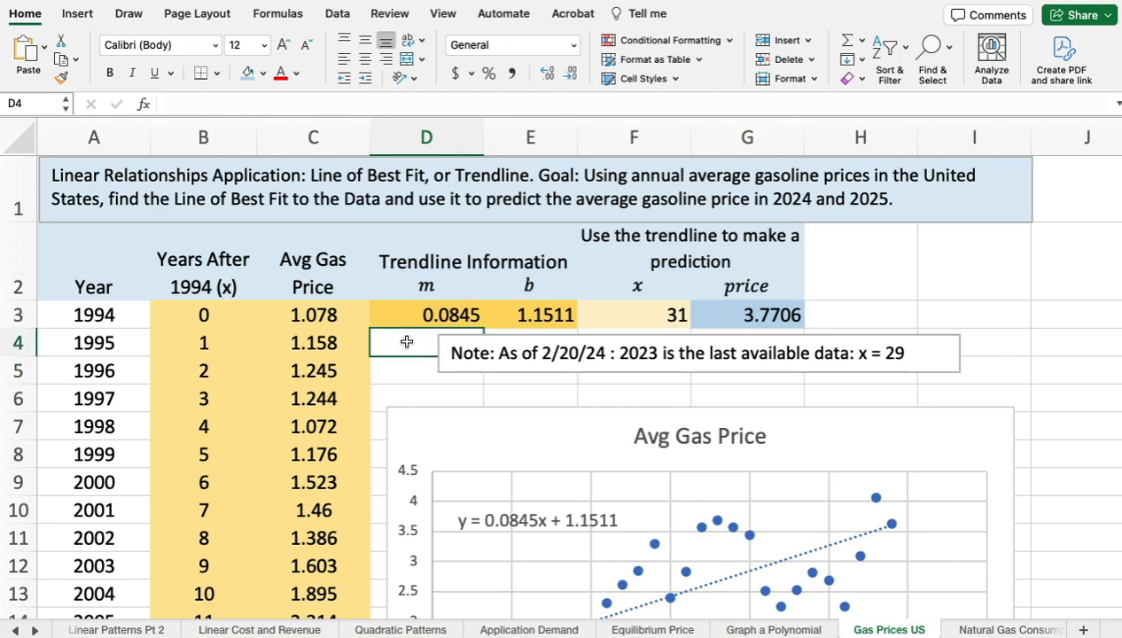